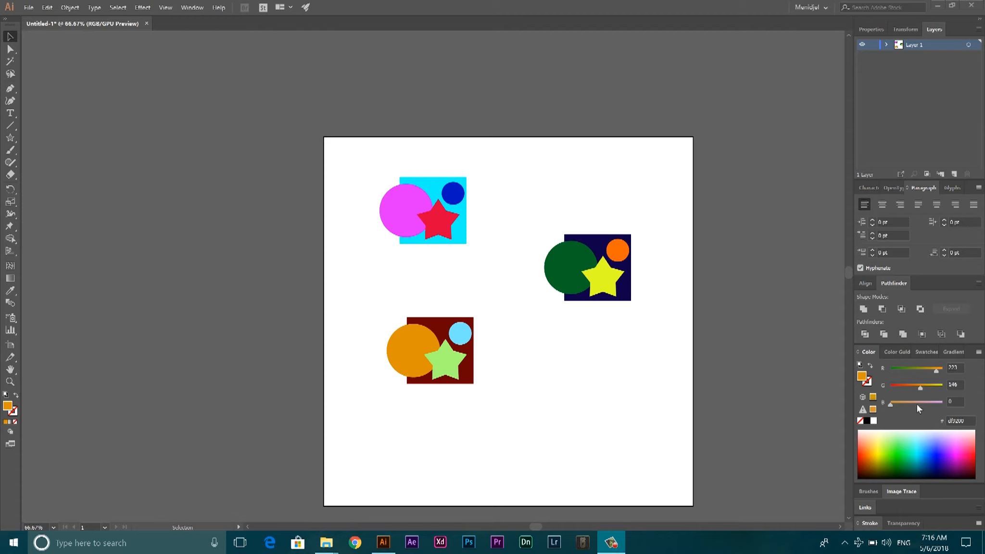
left_click(492, 173)
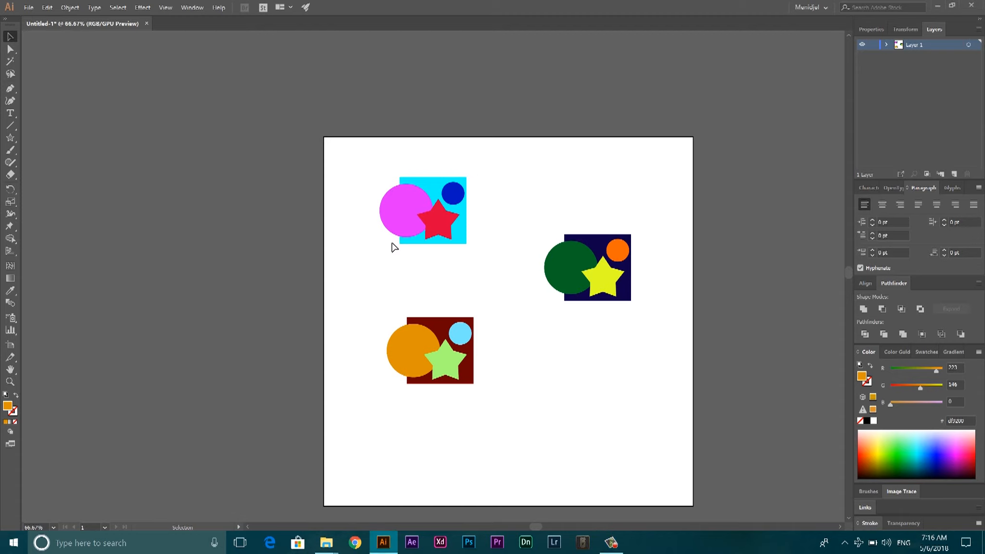
left_click(391, 208)
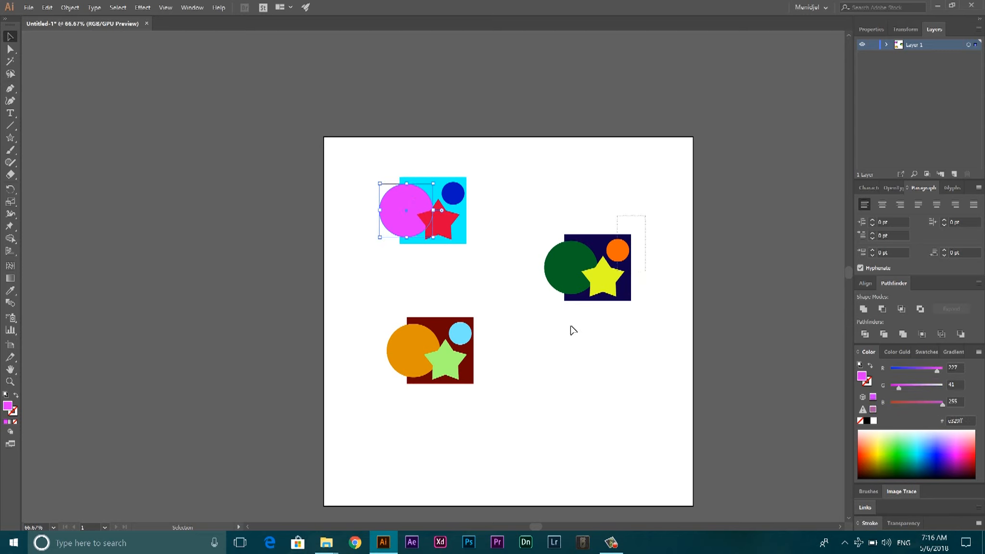
left_click_drag(571, 327, 563, 327)
left_click_drag(488, 299, 404, 410)
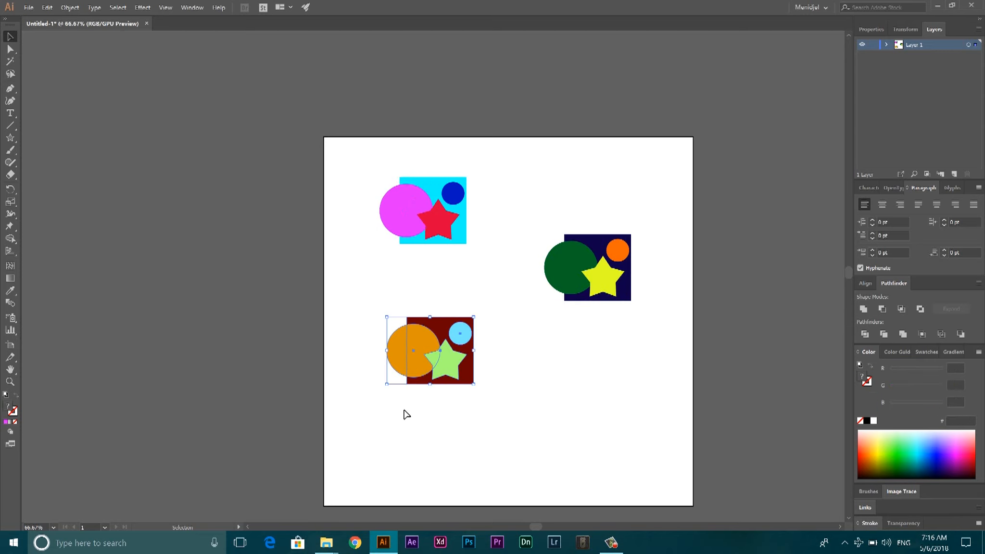
left_click(573, 428)
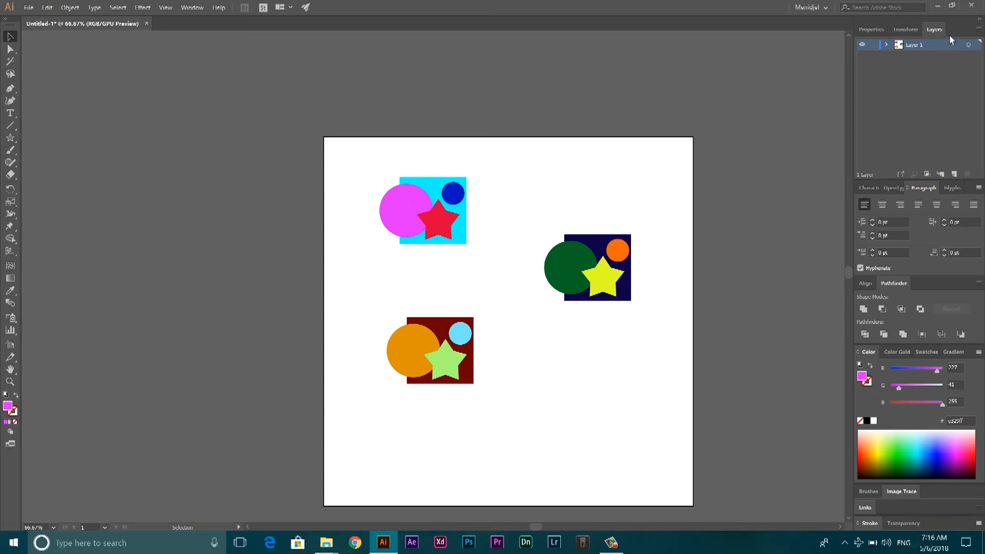
left_click(200, 9)
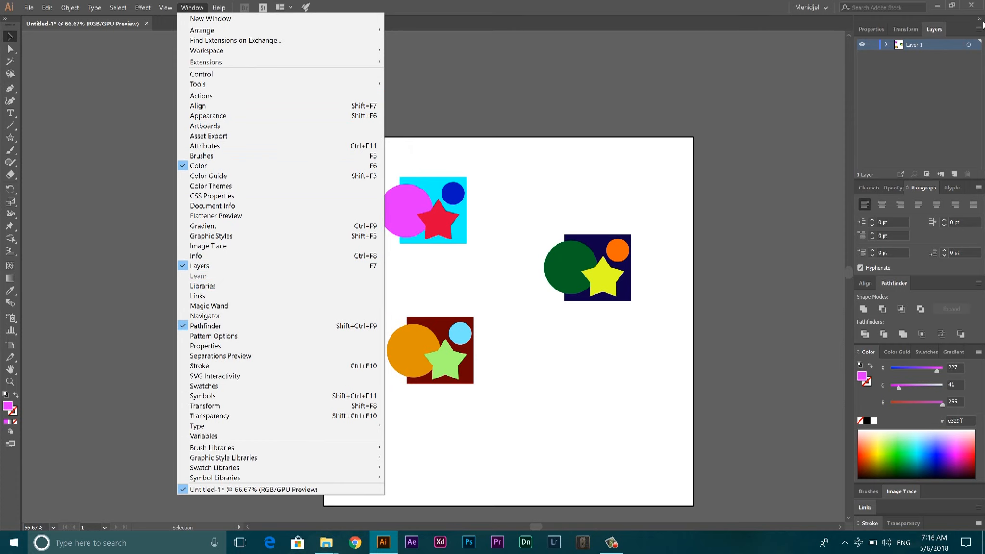
left_click(617, 68)
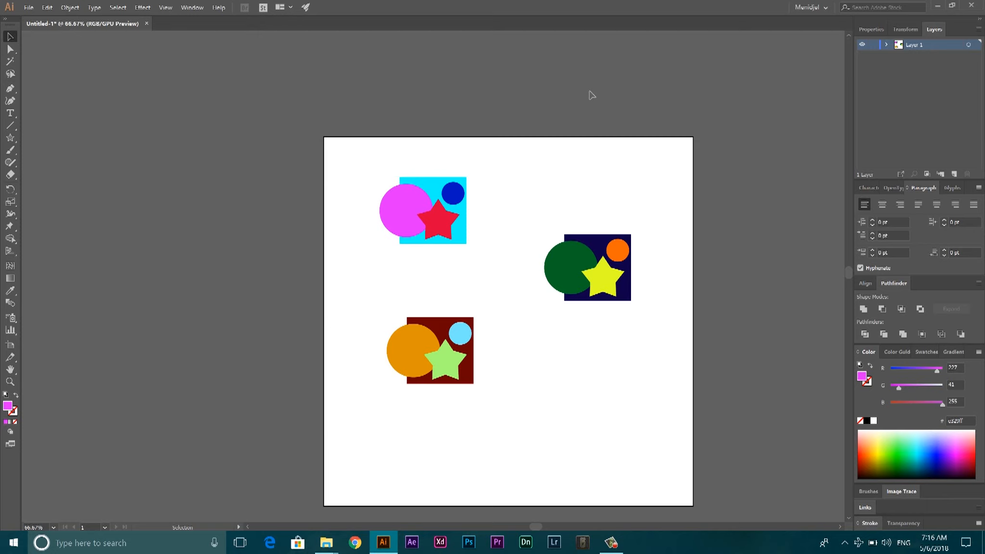
Select the three stars and create a new layer named Stars above Layer 1
key("ctrl+1")
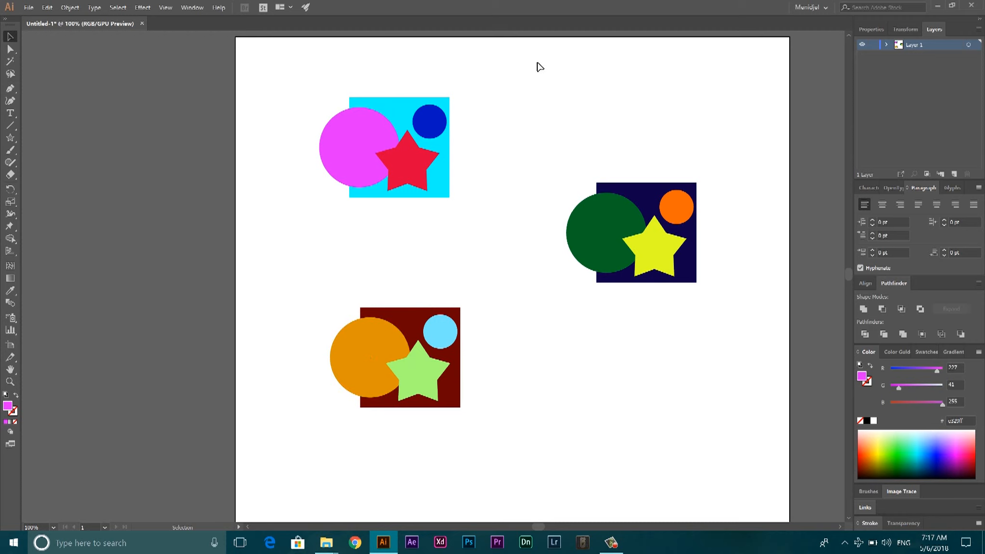
left_click(413, 174)
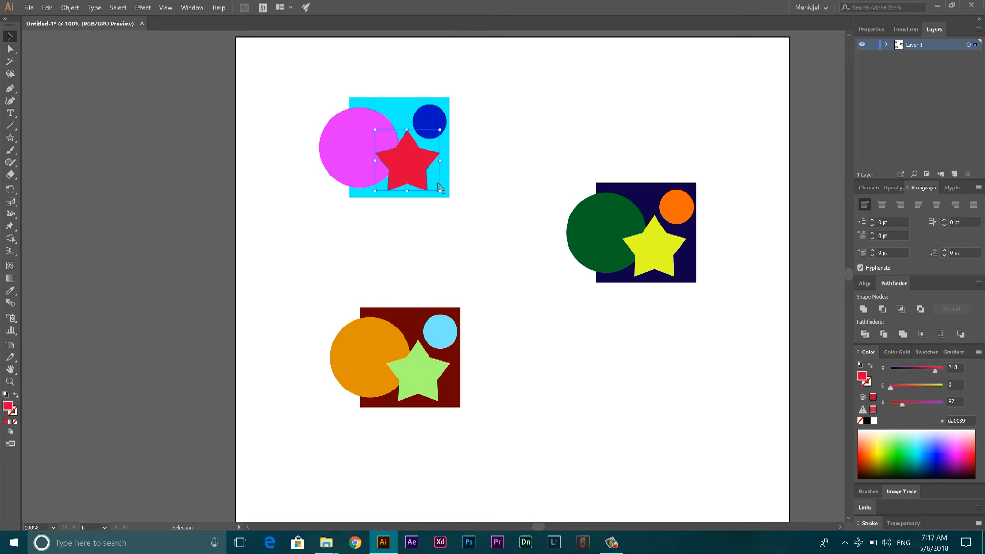
left_click(657, 250, "shift")
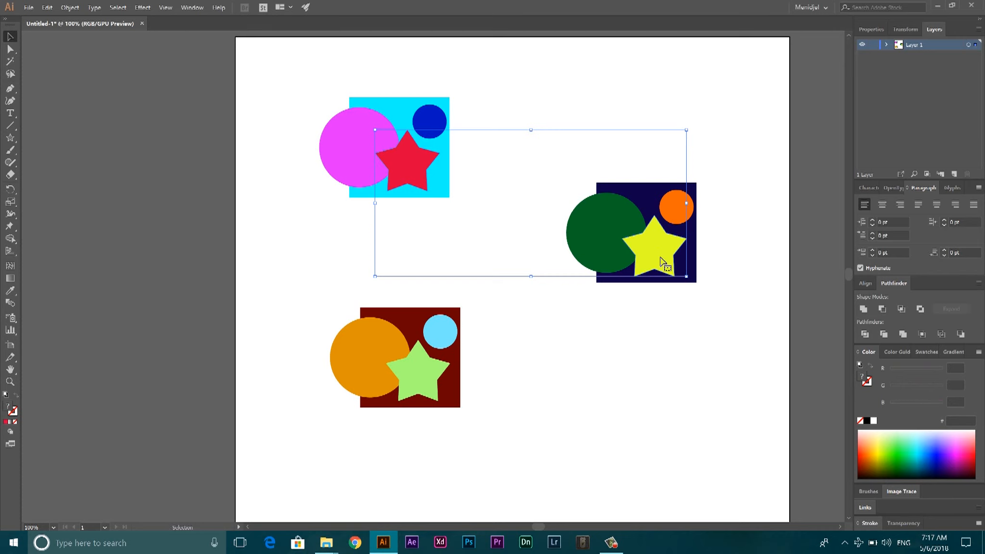
left_click(423, 375, "shift")
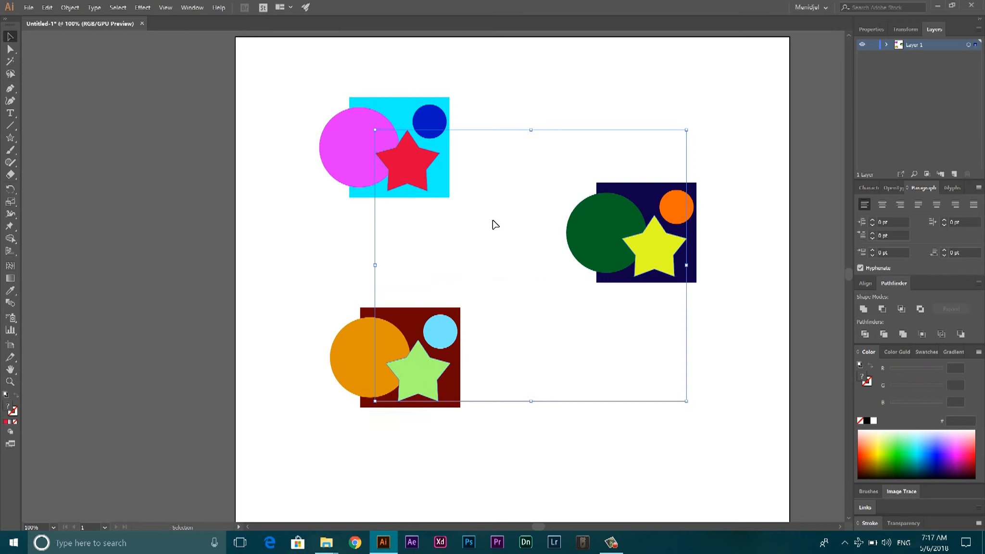
left_click(954, 175)
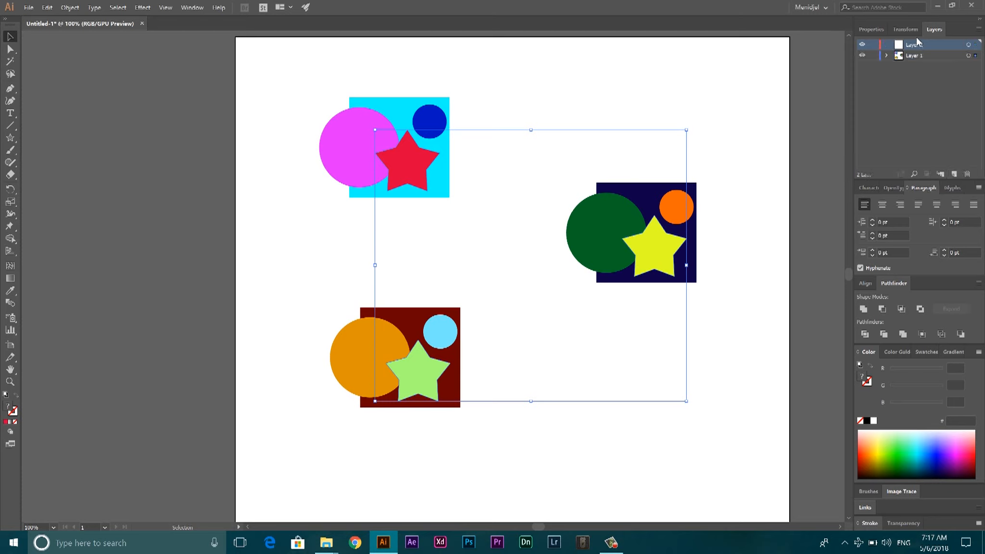
double_click(915, 44)
type("Stars")
key("Return")
Move the selected stars from Layer 1 onto the Stars layer and clear the selection
left_click_drag(976, 61, 976, 51)
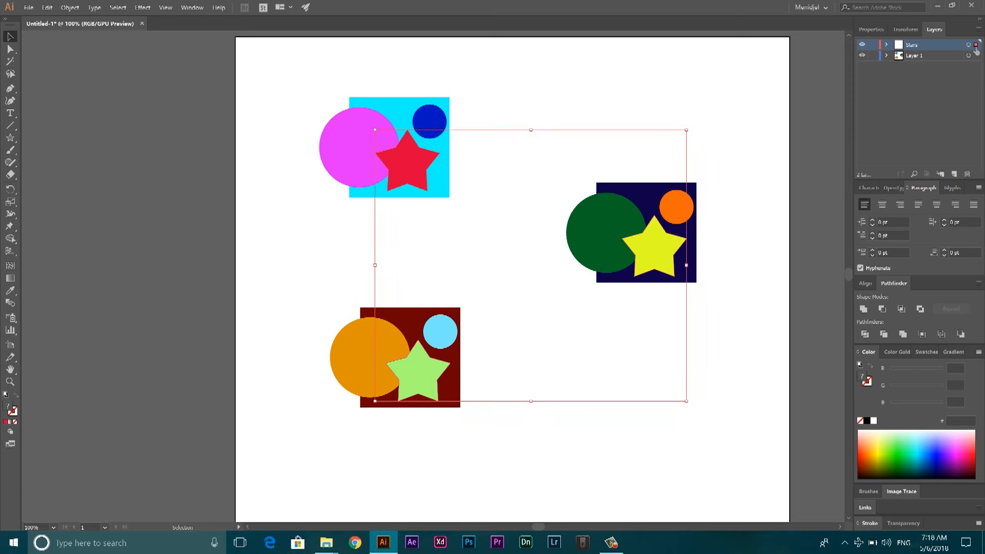
left_click_drag(976, 51, 975, 52)
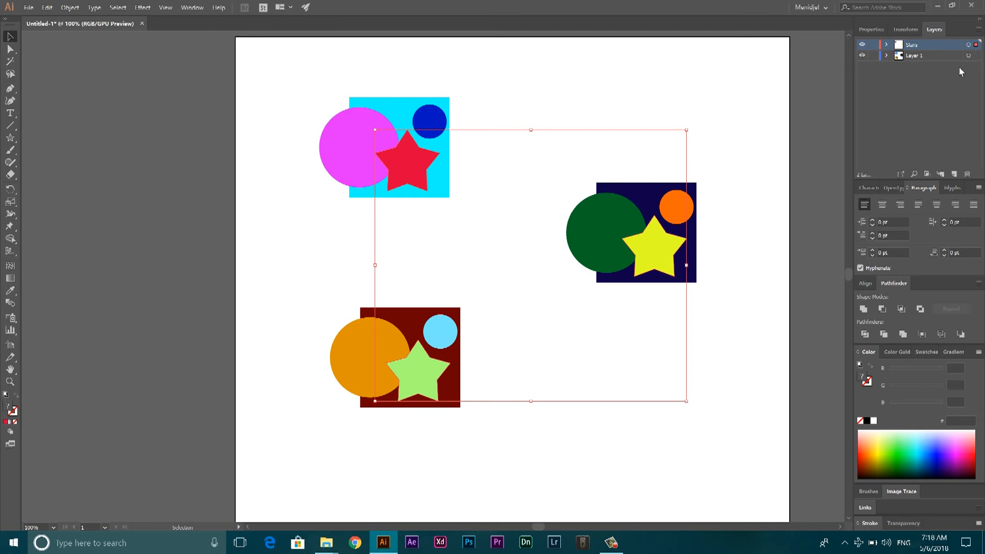
left_click(688, 61)
Compare selecting the three stars one by one with selecting everything on the Stars layer at once
left_click(647, 258)
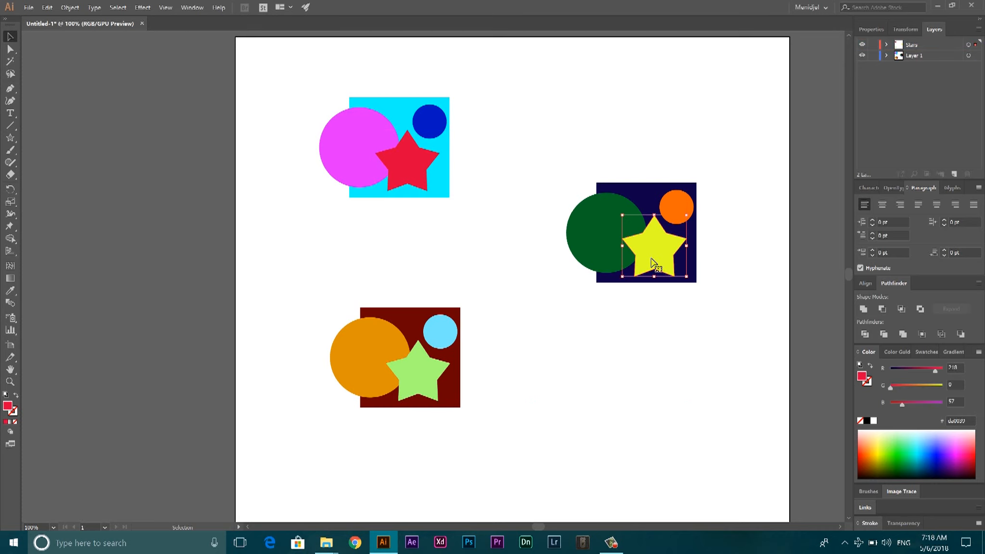
left_click(419, 176, "shift")
left_click(427, 387, "shift")
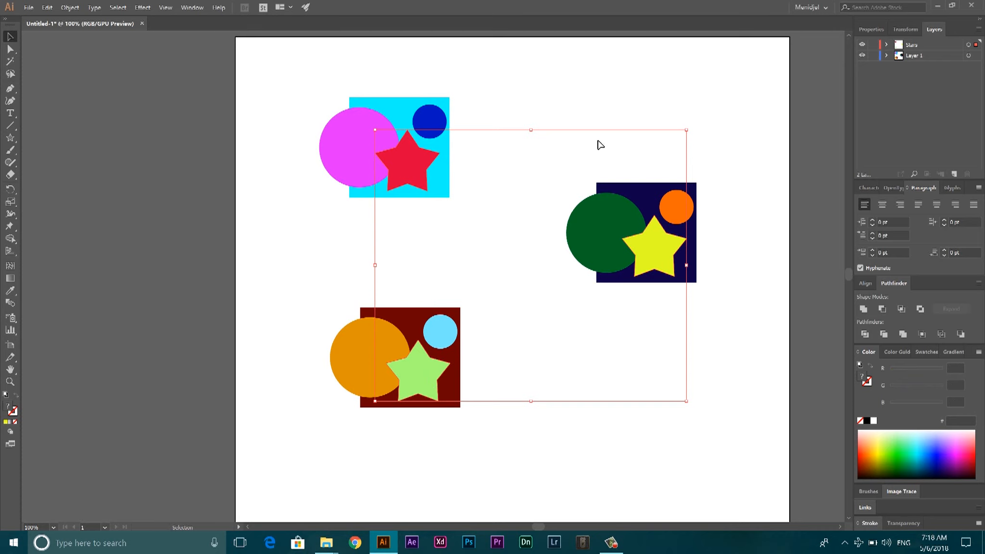
left_click(535, 110)
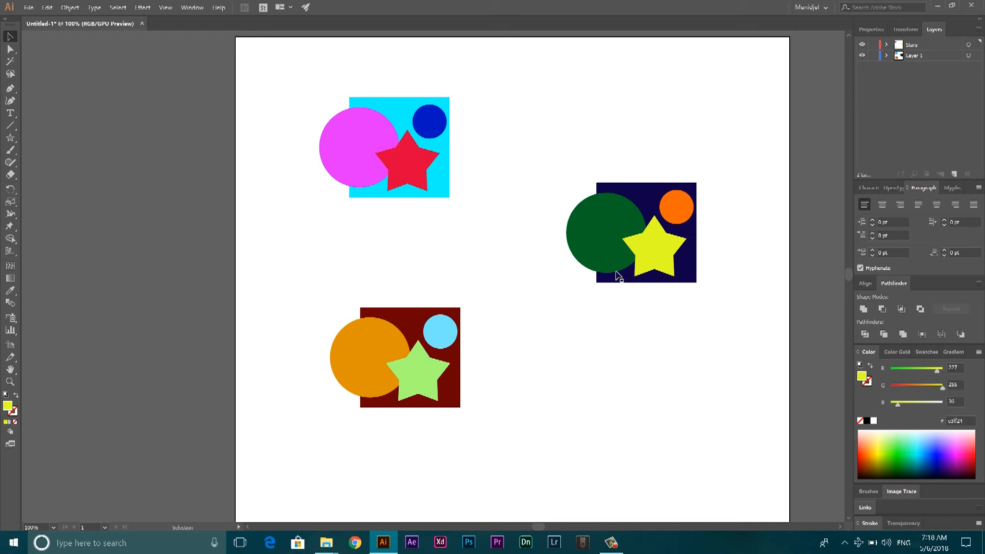
left_click(970, 46)
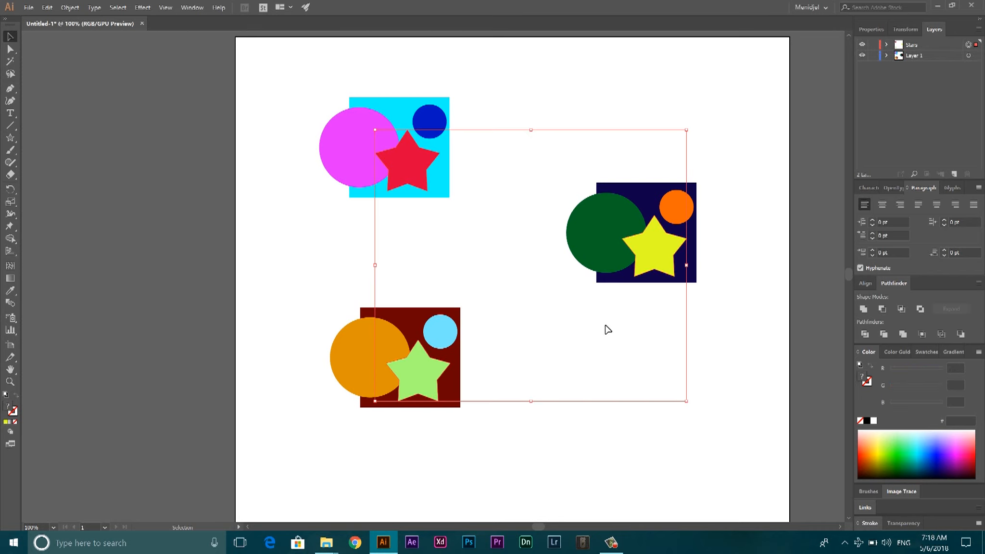
left_click(597, 104)
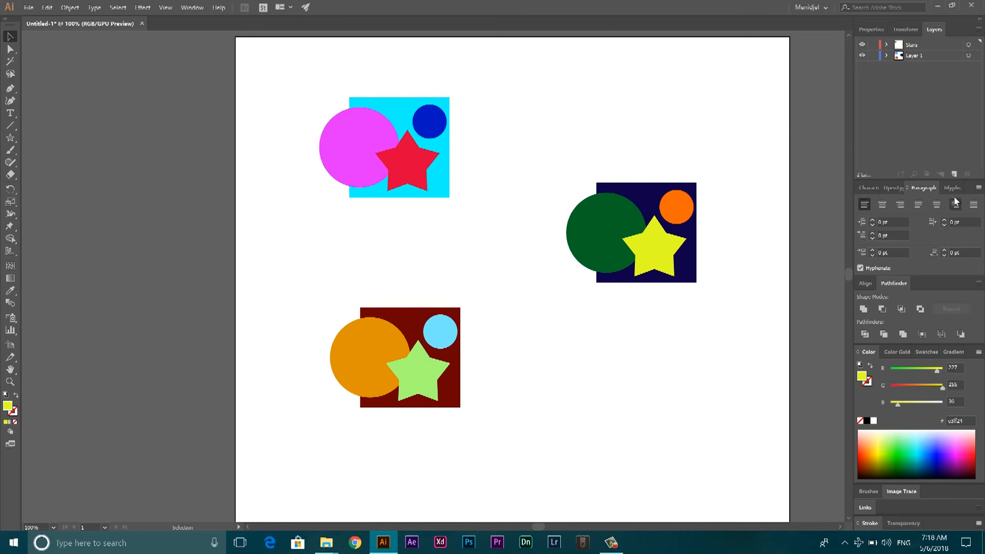
Create another new layer above Stars and name it Squares
left_click(955, 174)
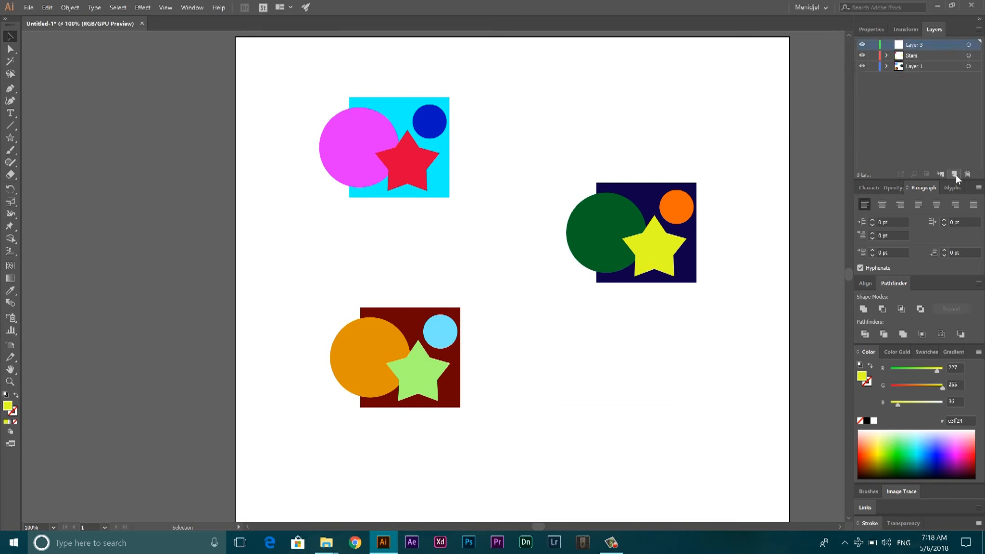
double_click(911, 43)
type("Sm")
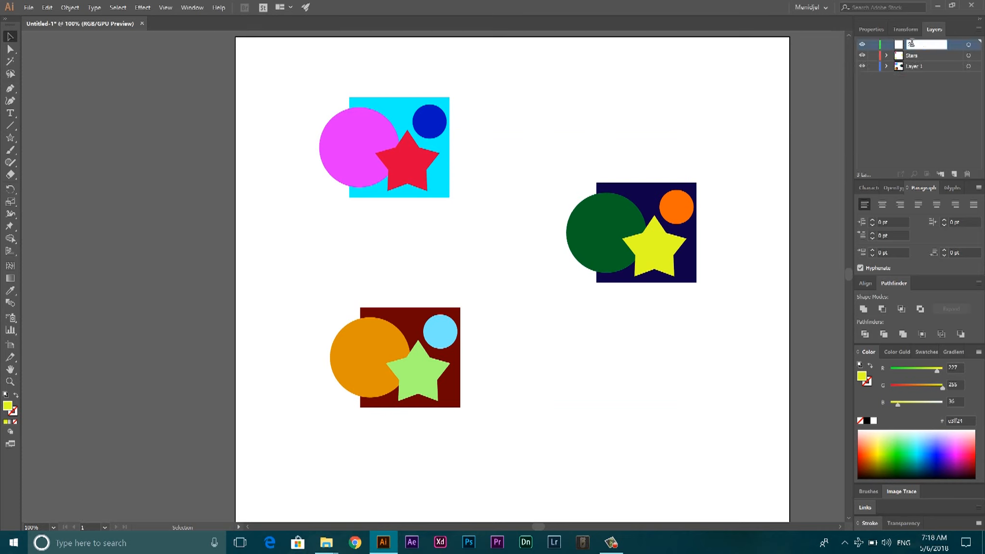
type("uares")
key("Return")
left_click(404, 122)
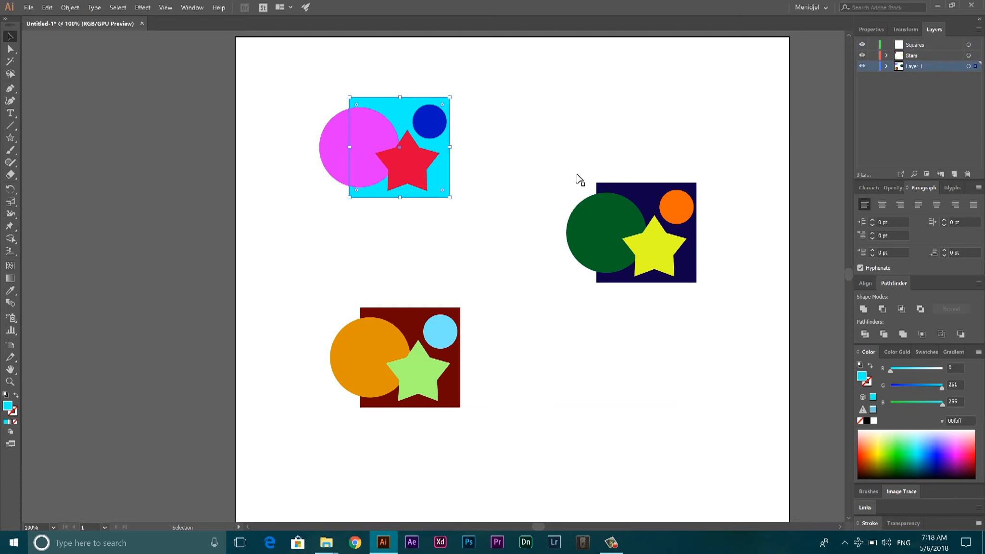
left_click(631, 194, "shift")
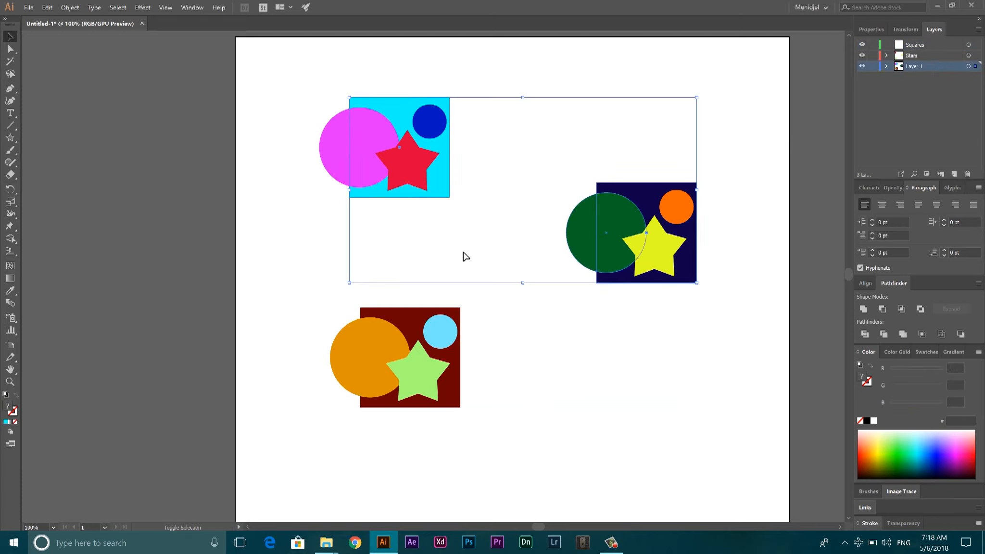
left_click(417, 318, "shift")
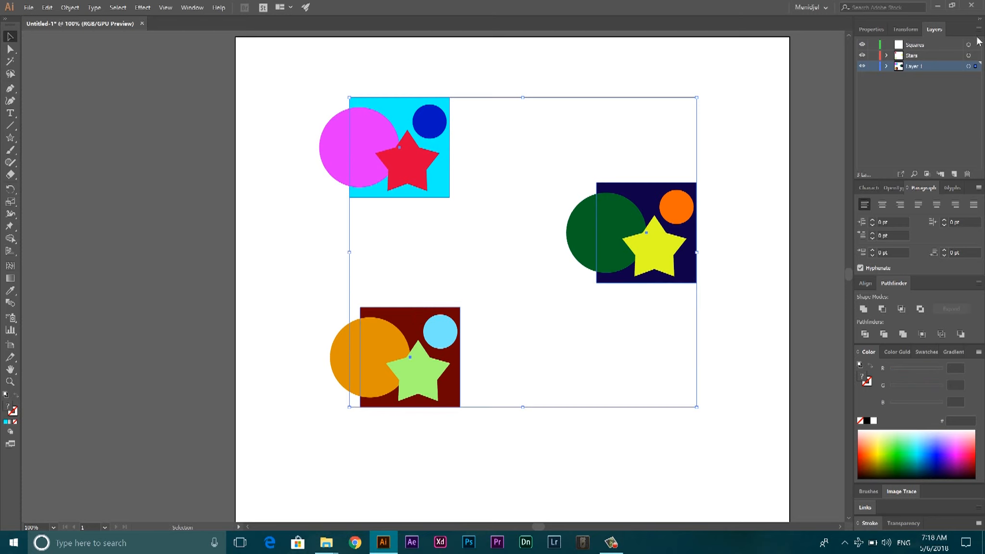
left_click(585, 48)
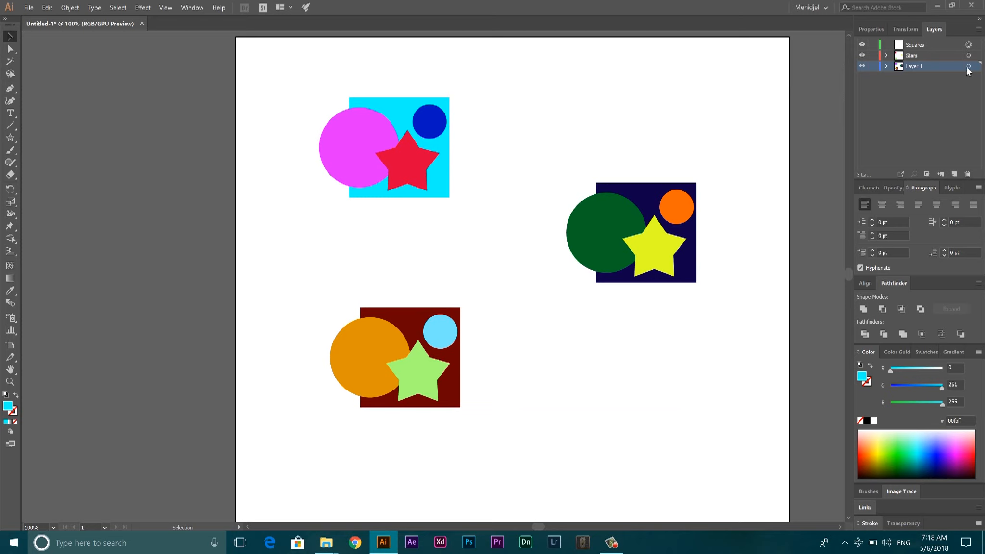
left_click(862, 66)
left_click(863, 66)
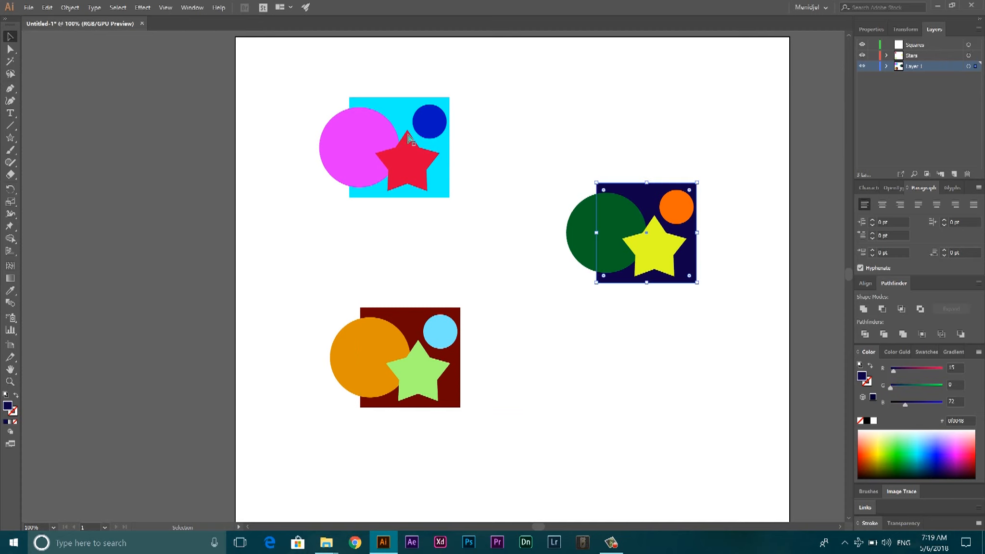
Move the cyan, navy and dark red squares onto the Squares layer and place that layer at the bottom of the layer stack
left_click(418, 198)
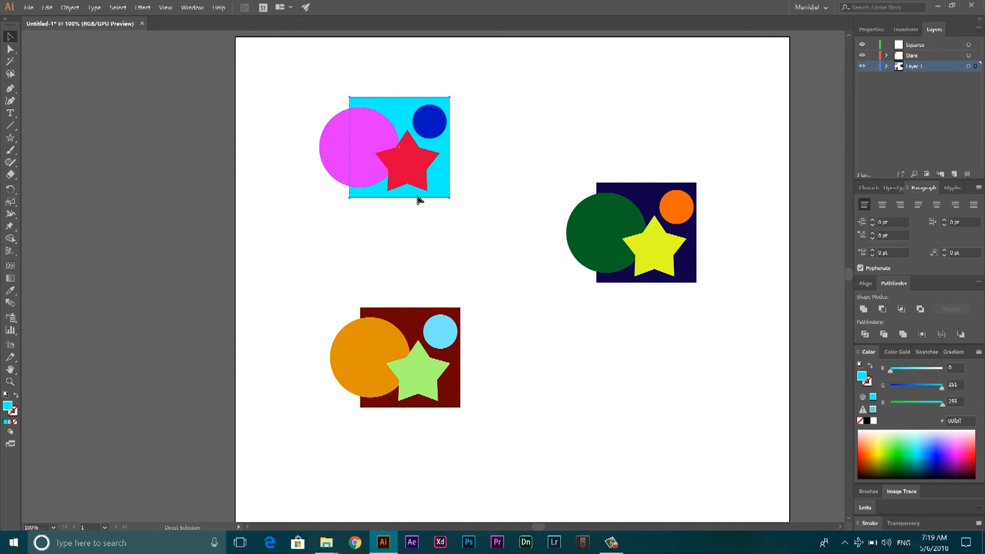
left_click(409, 332)
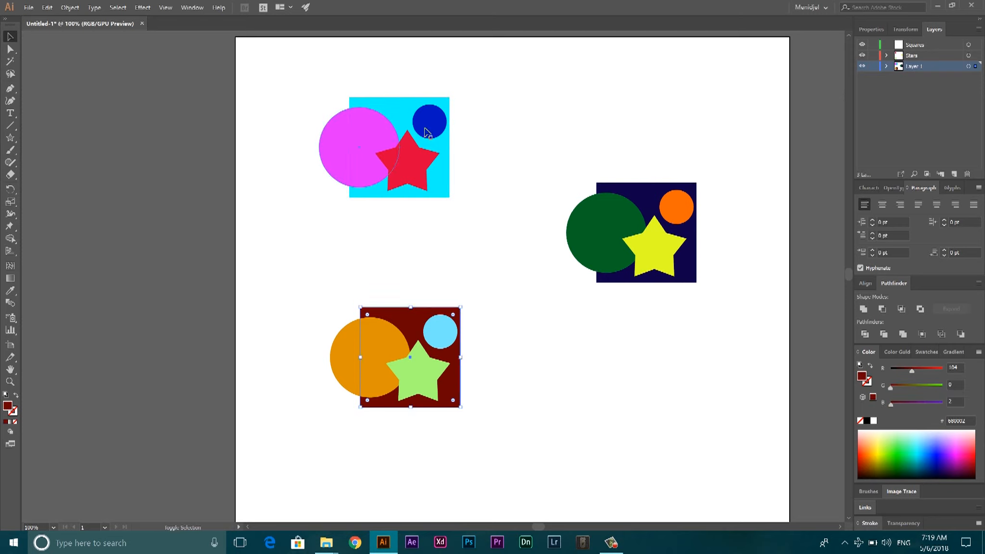
left_click(409, 113, "shift")
left_click(653, 198, "shift")
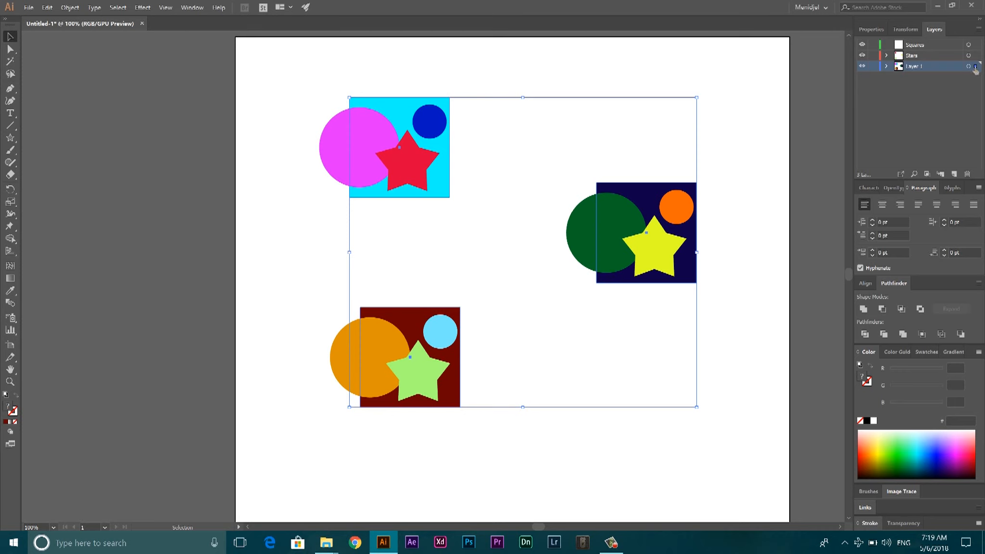
left_click_drag(975, 68, 976, 45)
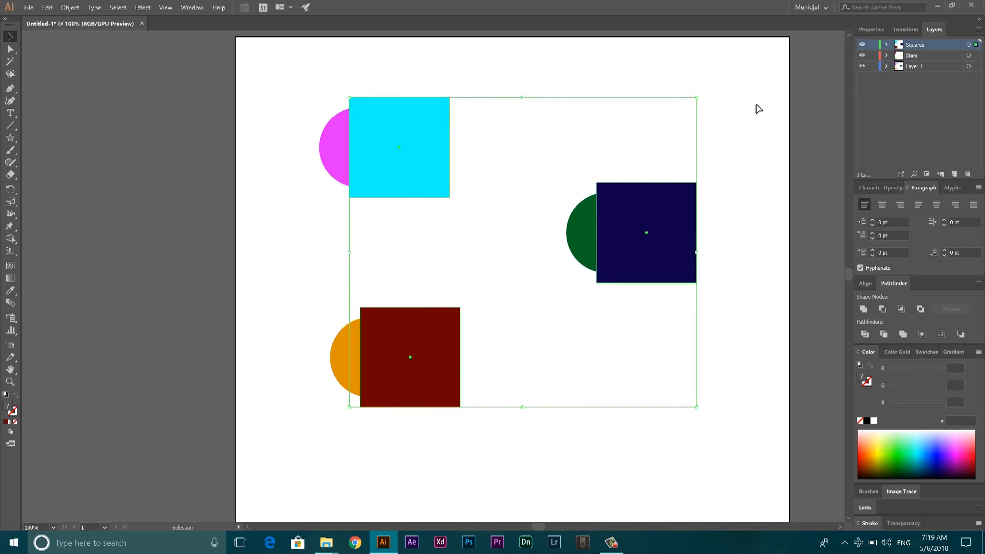
left_click(653, 136)
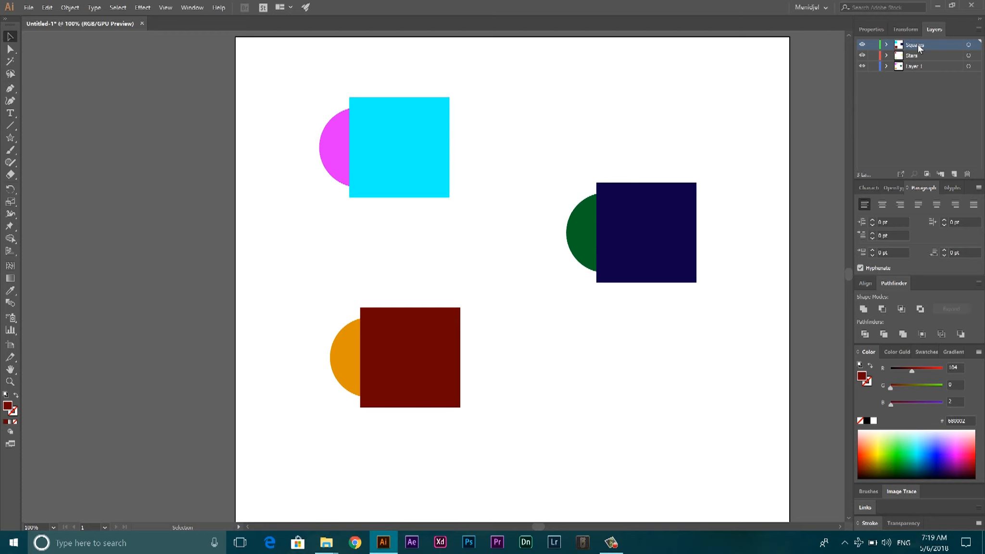
left_click_drag(917, 45, 917, 71)
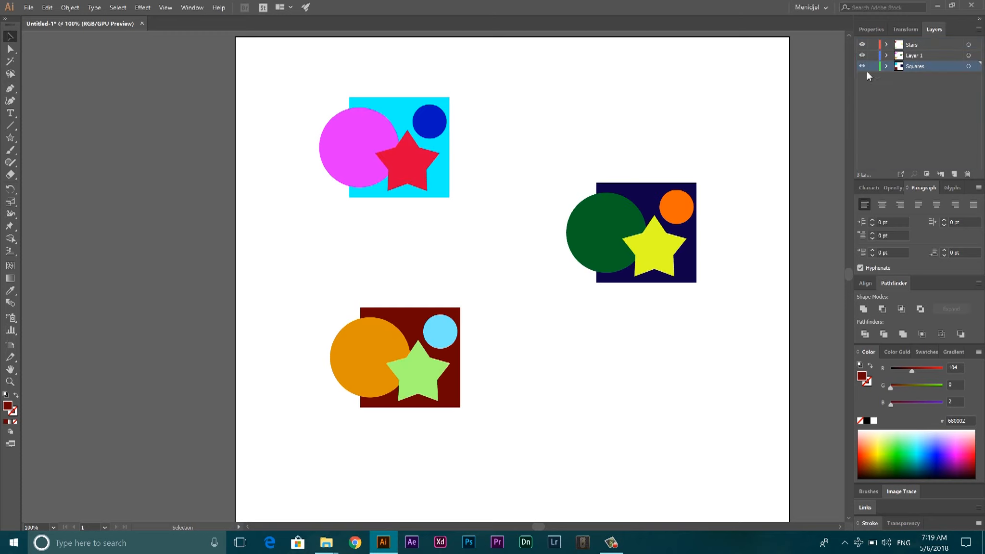
Create a layer named Circles above Layer 1 and move every circle except the large green one onto it
left_click(438, 123)
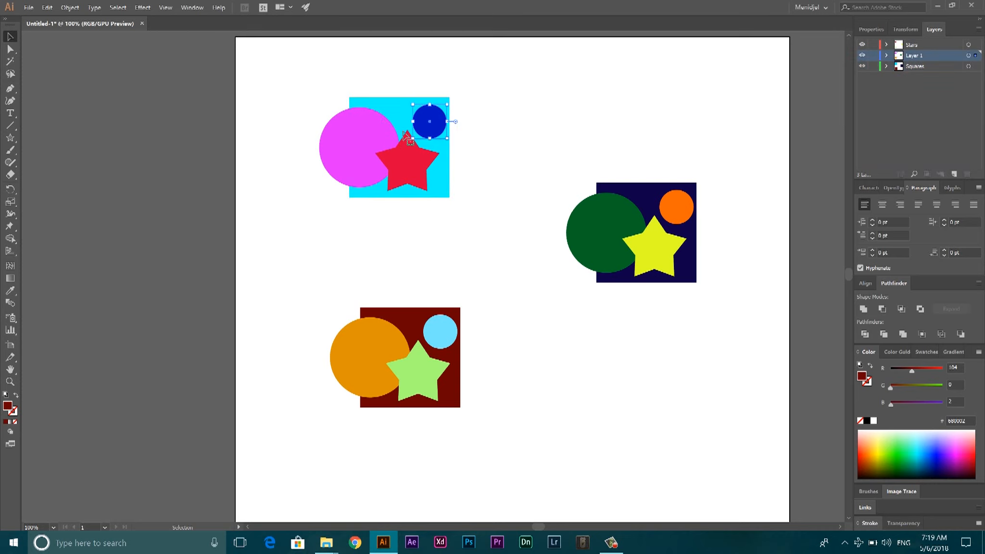
left_click(379, 141, "shift")
left_click(677, 204, "shift")
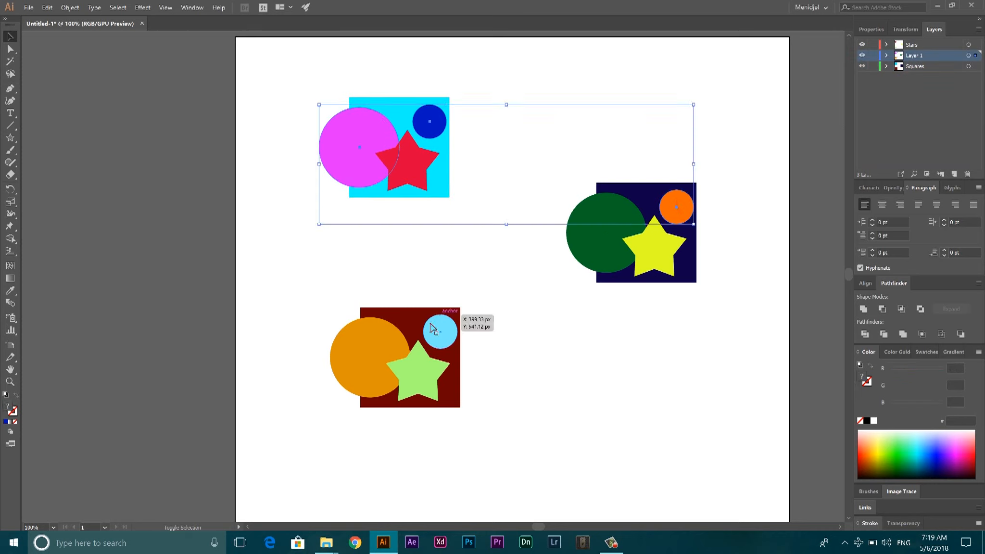
left_click(439, 328, "shift")
left_click(376, 353, "shift")
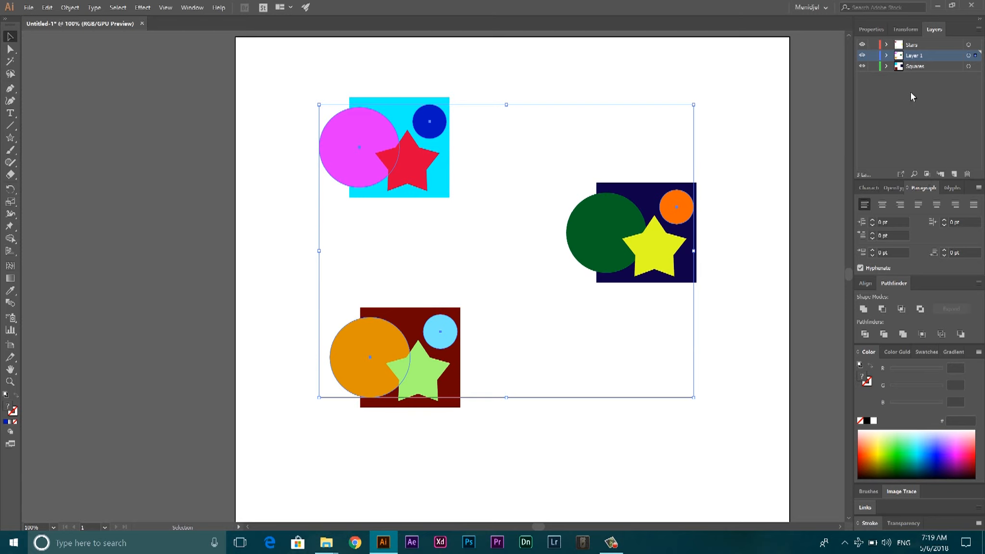
left_click(954, 173)
double_click(914, 57)
type("C")
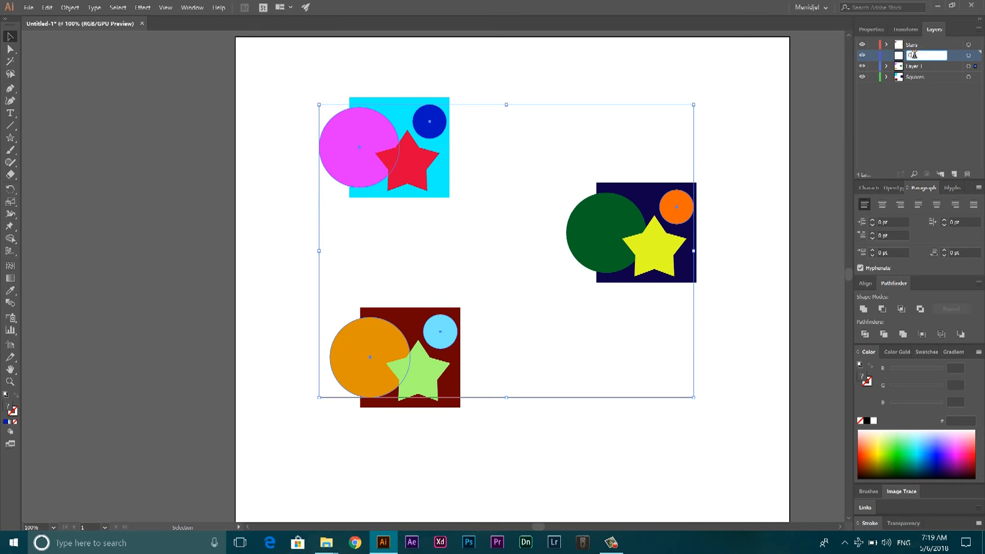
type("ircles")
key("Return")
left_click_drag(975, 67, 976, 56)
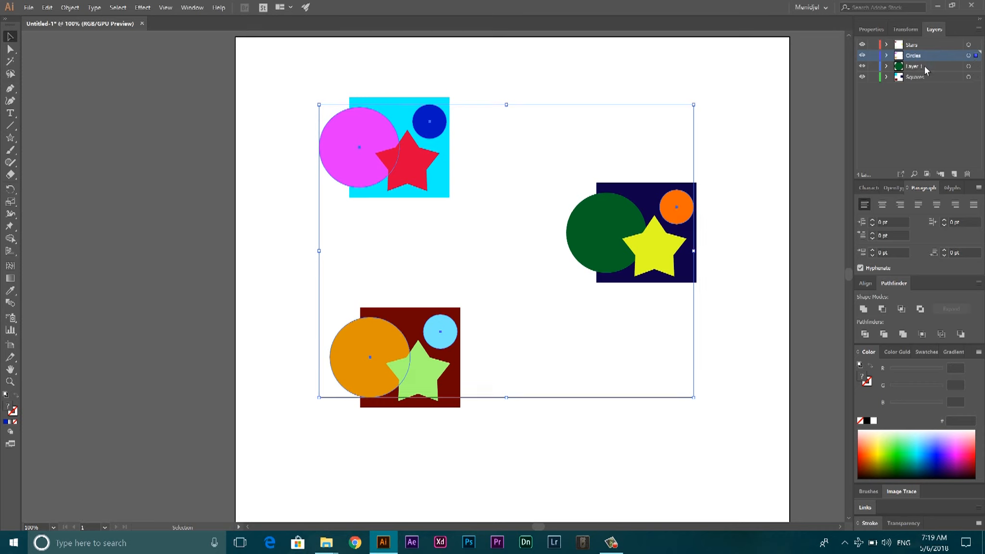
Move the large green circle onto the Circles layer and delete the emptied Layer 1
left_click(609, 222)
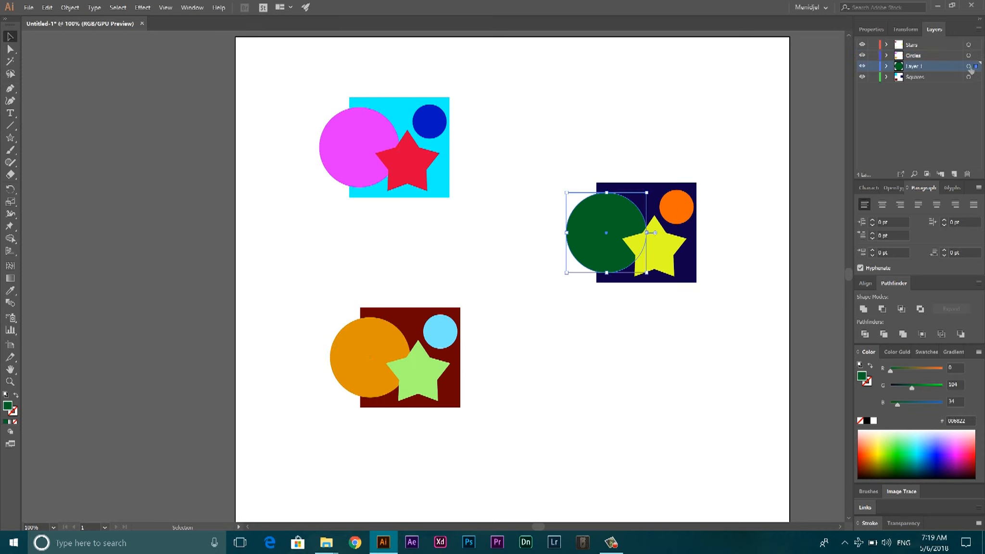
left_click_drag(978, 66, 976, 56)
left_click(910, 69)
left_click(619, 131)
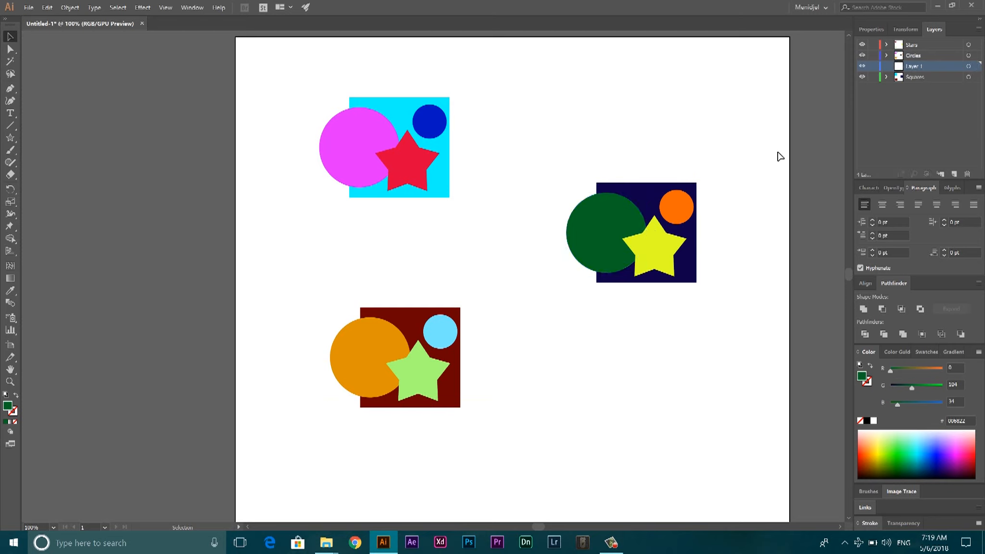
left_click(968, 175)
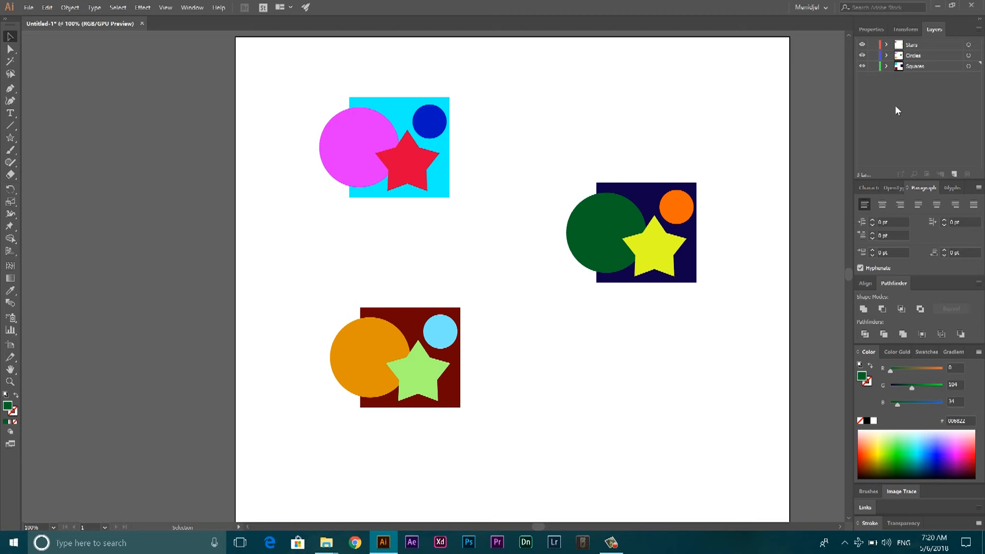
Create a sublayer inside the Stars layer and name it yellowish
left_click(886, 45)
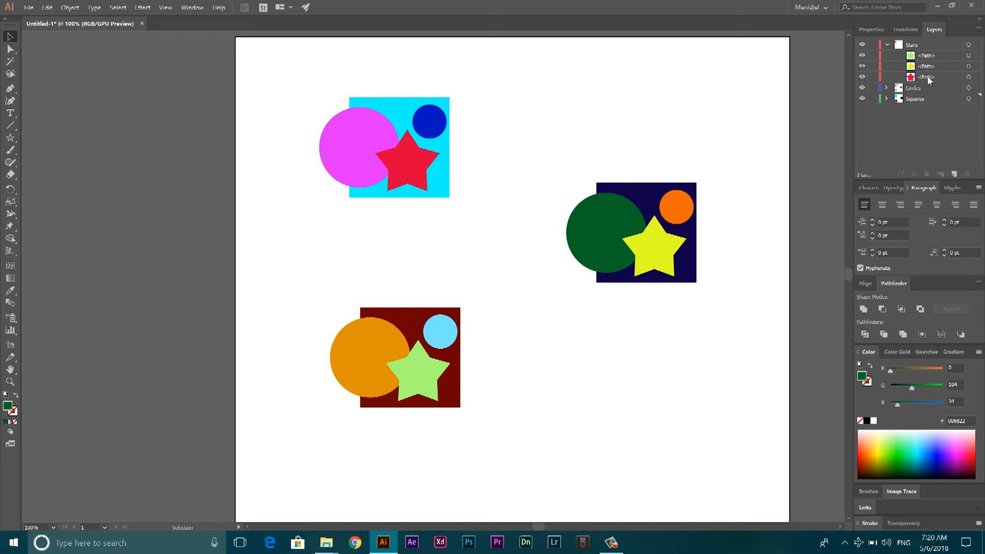
left_click(916, 45)
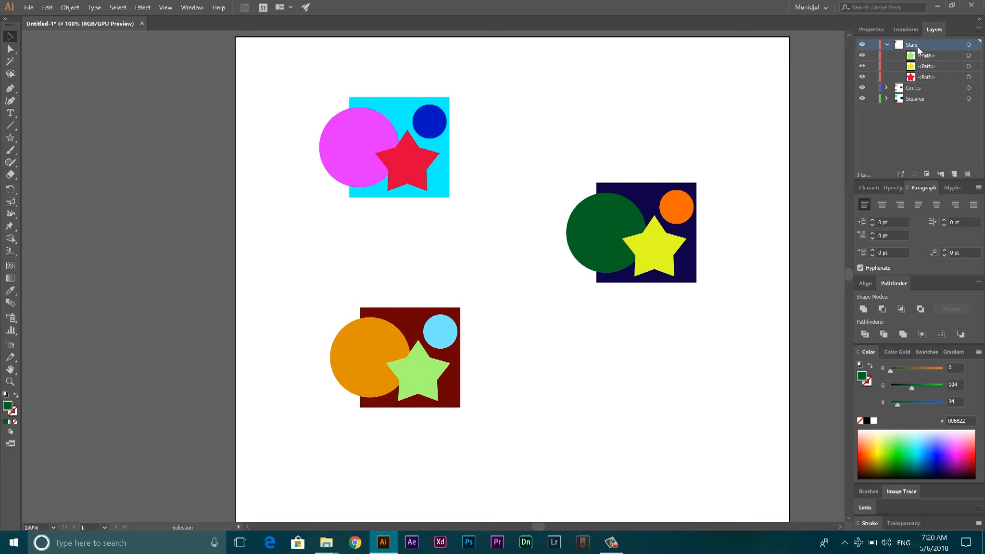
left_click(941, 174)
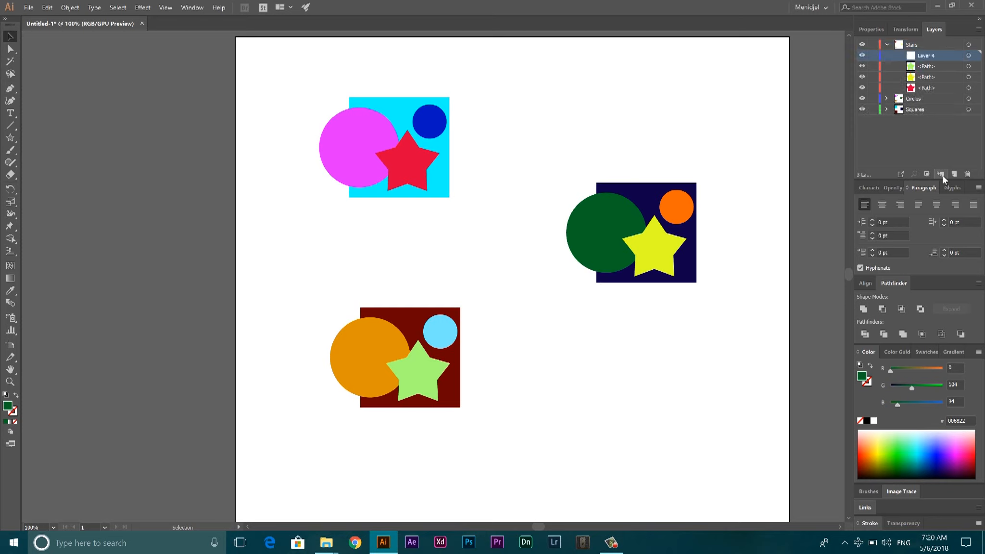
double_click(930, 55)
type("yellowish")
Move the light green star and the yellow star from the Stars layer into its yellowish sublayer
left_click(666, 252)
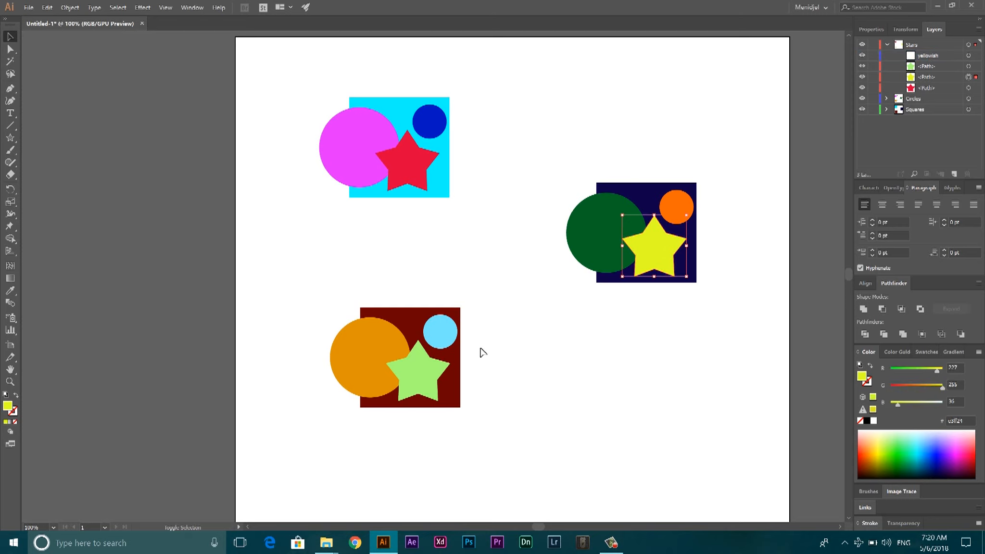
left_click(438, 373, "shift")
left_click_drag(975, 67, 976, 55)
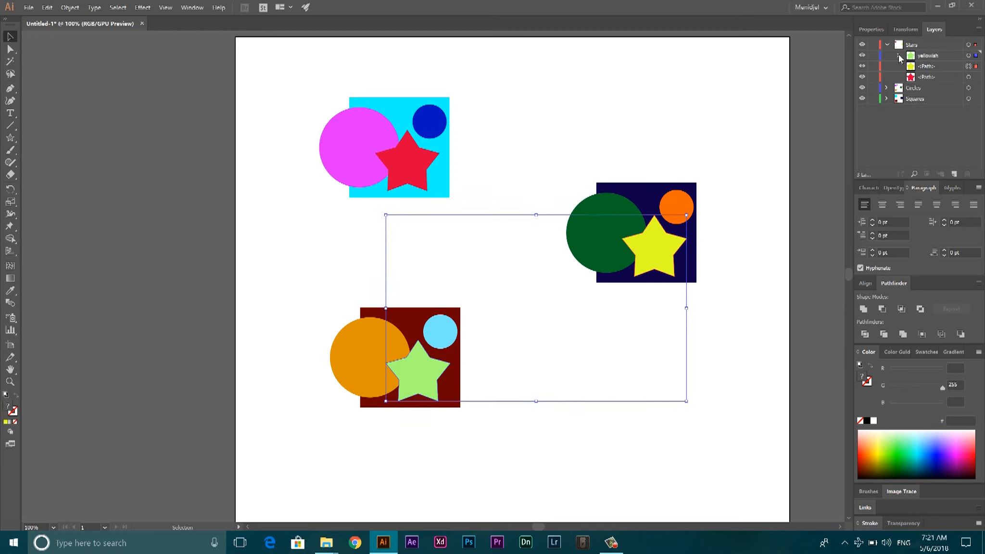
left_click(899, 56)
left_click(941, 78)
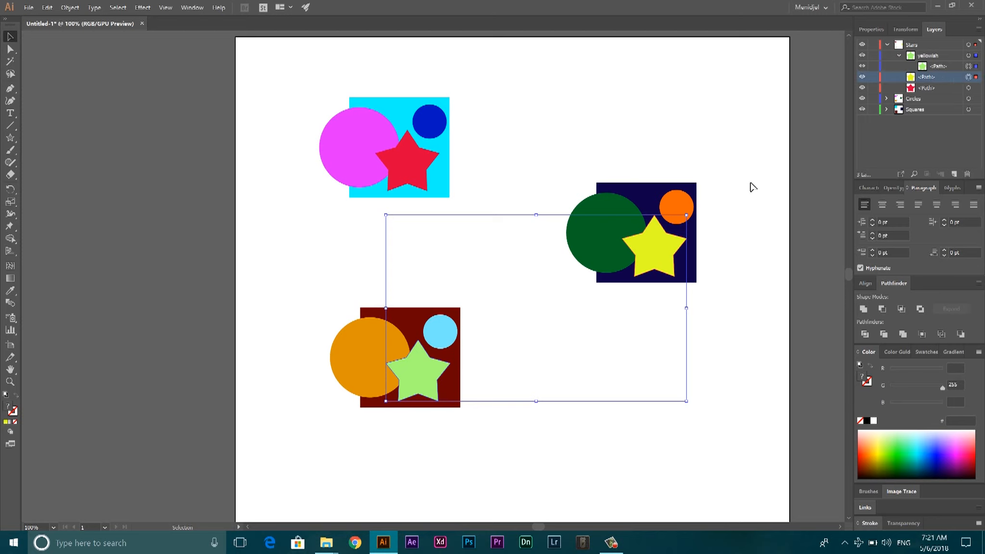
left_click(647, 264)
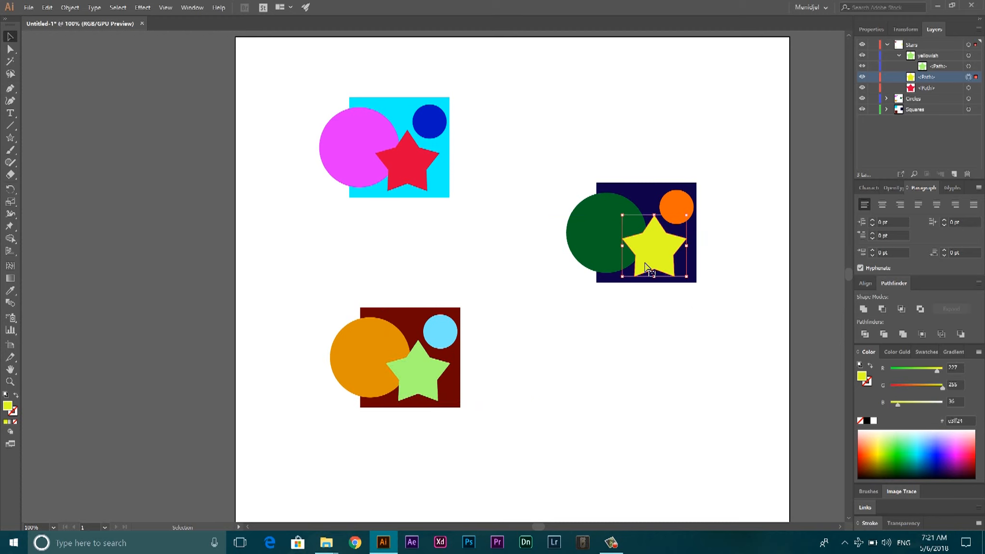
left_click(744, 126)
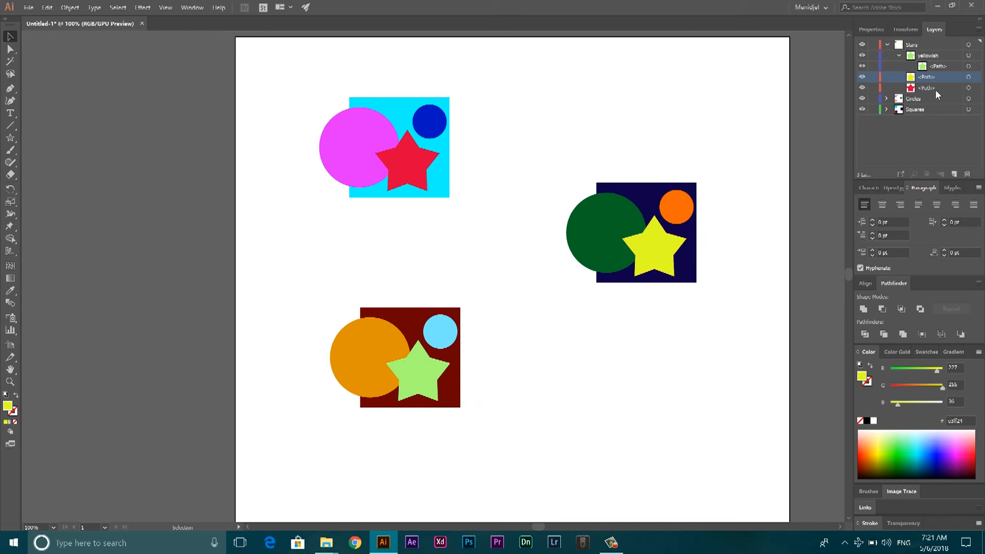
left_click(969, 77)
left_click_drag(976, 78, 976, 56)
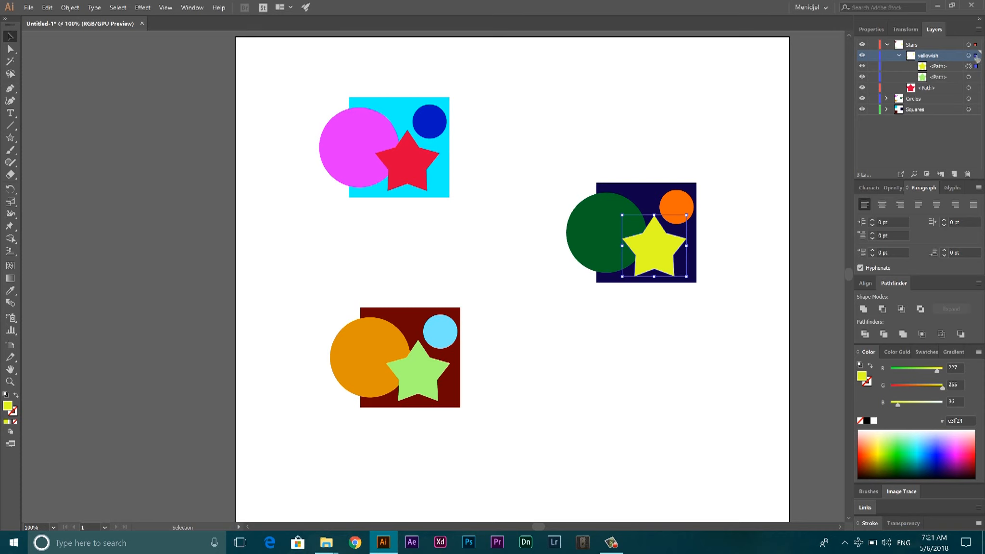
Compare selecting everything on the yellowish sublayer with selecting only the red star, and deselect
left_click(976, 56)
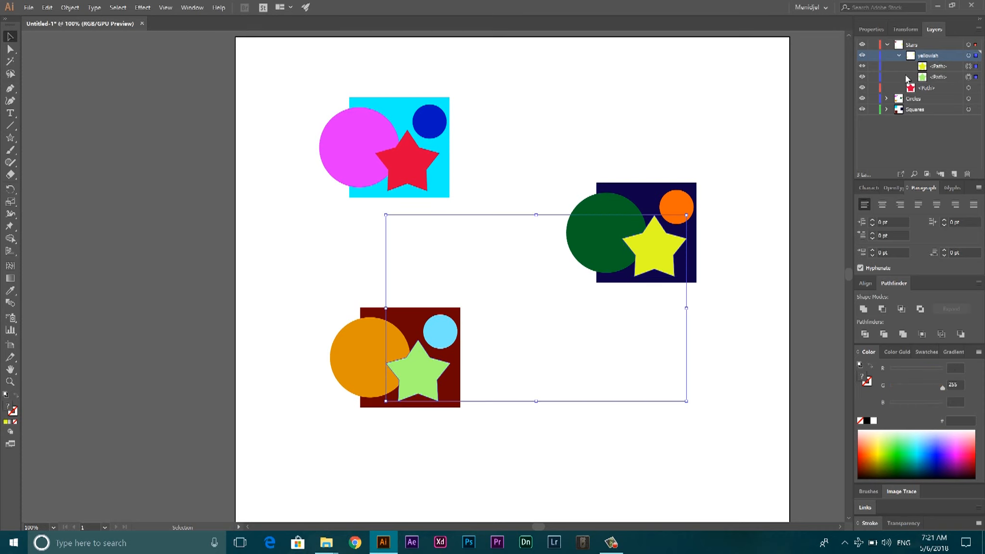
left_click(897, 56)
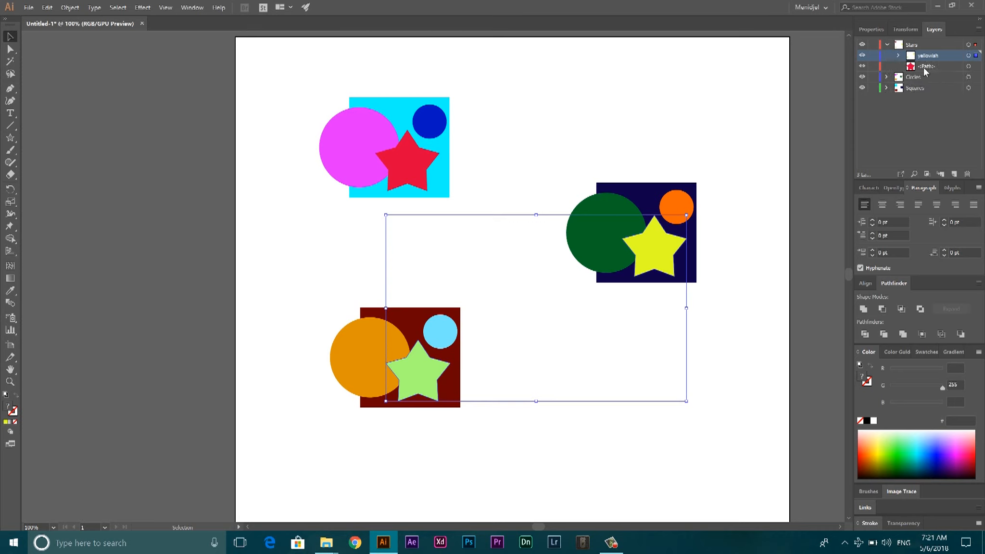
left_click(928, 68)
left_click(418, 171)
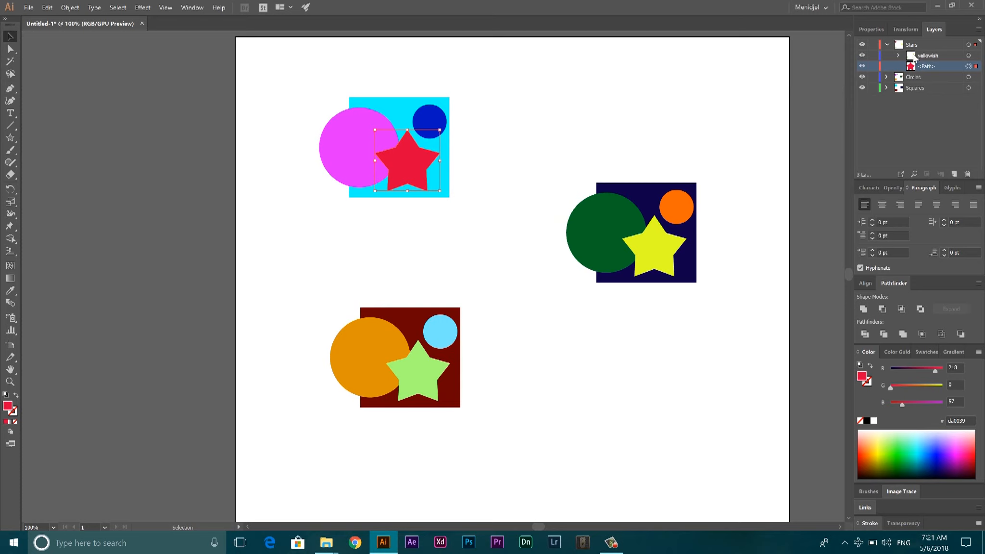
left_click(640, 105)
Select everything on the Stars layer, move the three stars together off their squares, and undo the move
left_click(977, 44)
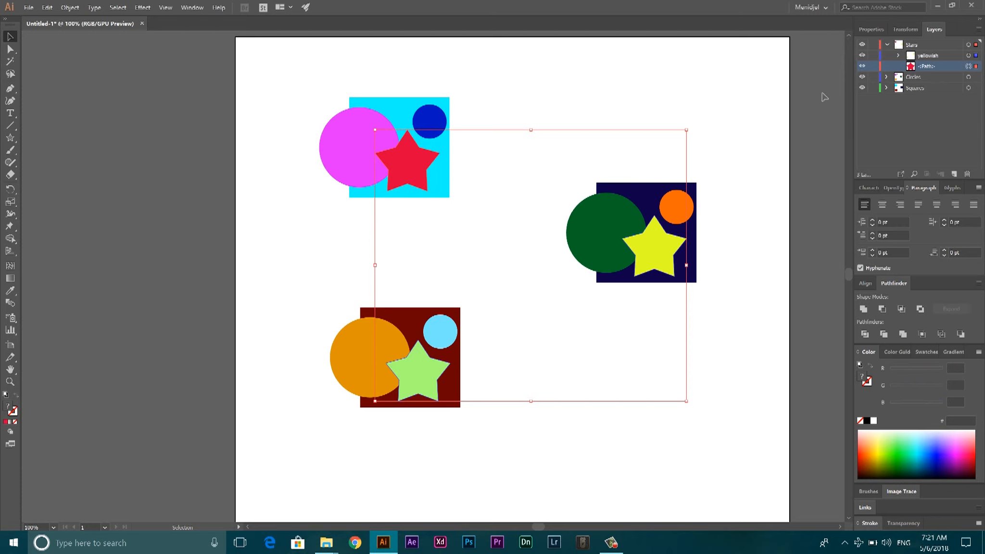
left_click_drag(421, 156, 547, 117)
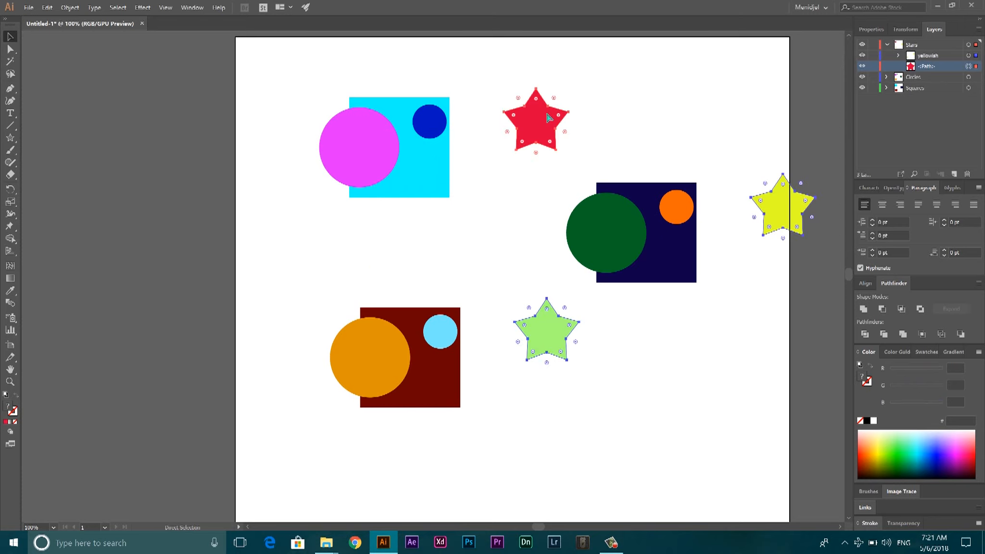
key("ctrl+z")
key("v")
left_click(650, 90)
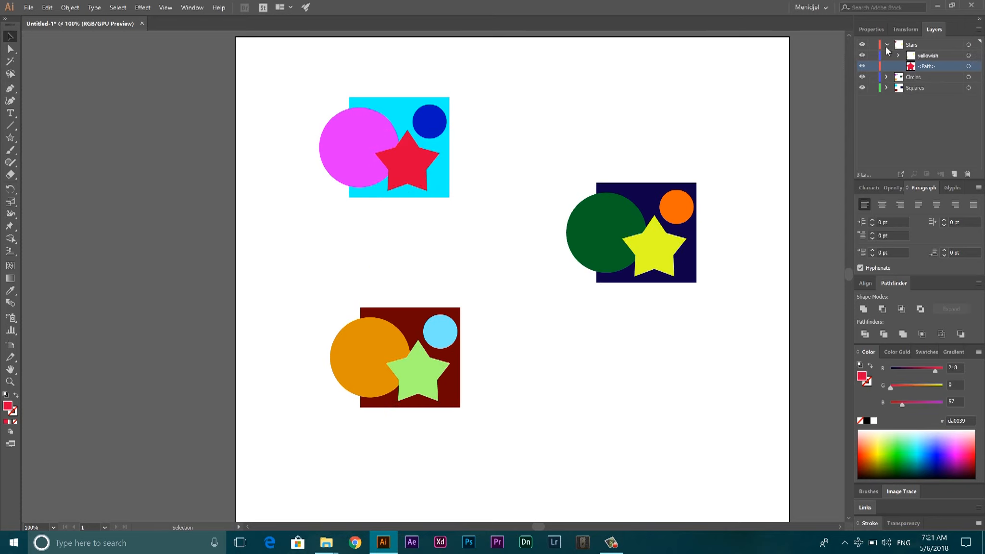
Collapse the Stars layer and toggle its visibility off and on to compare the artwork with and without stars
left_click(886, 44)
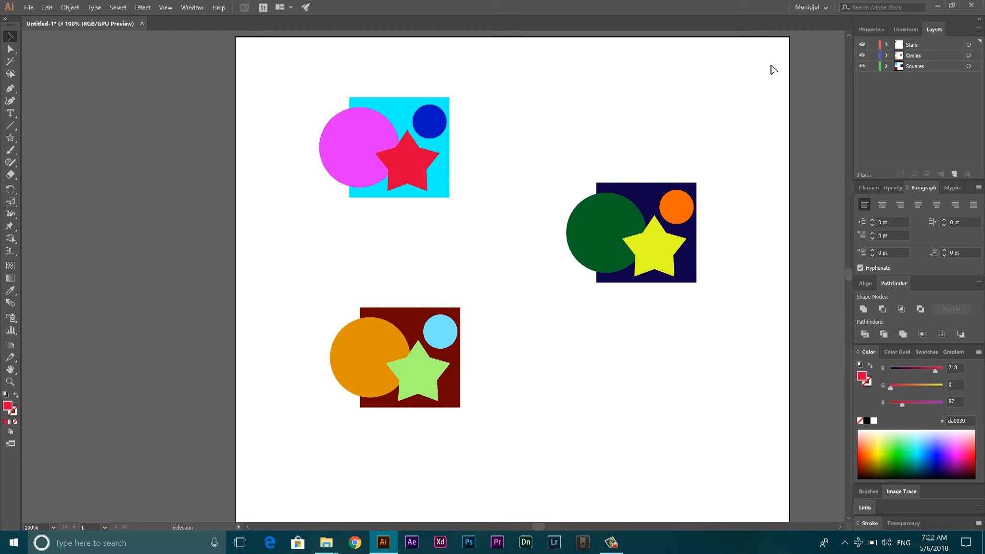
left_click(861, 46)
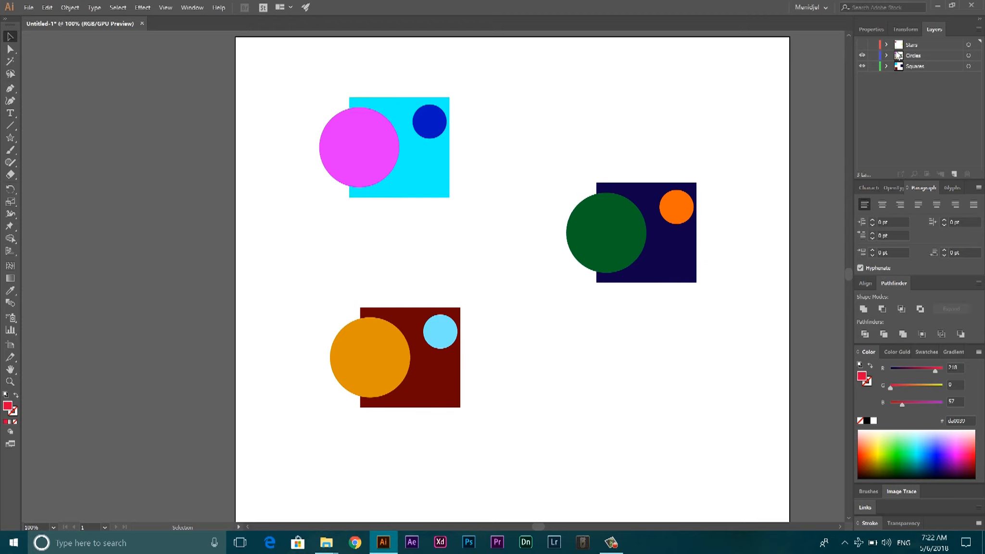
left_click(861, 45)
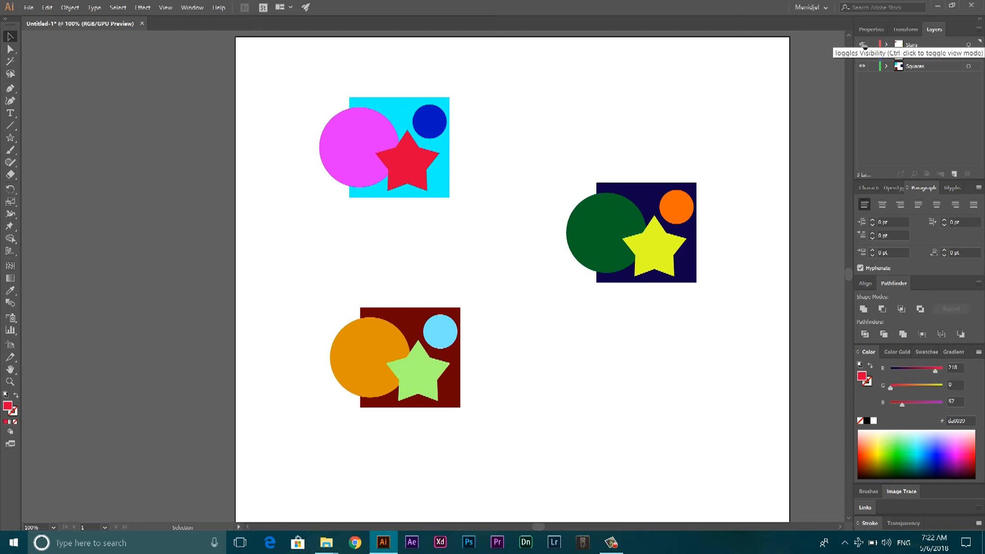
left_click(862, 45)
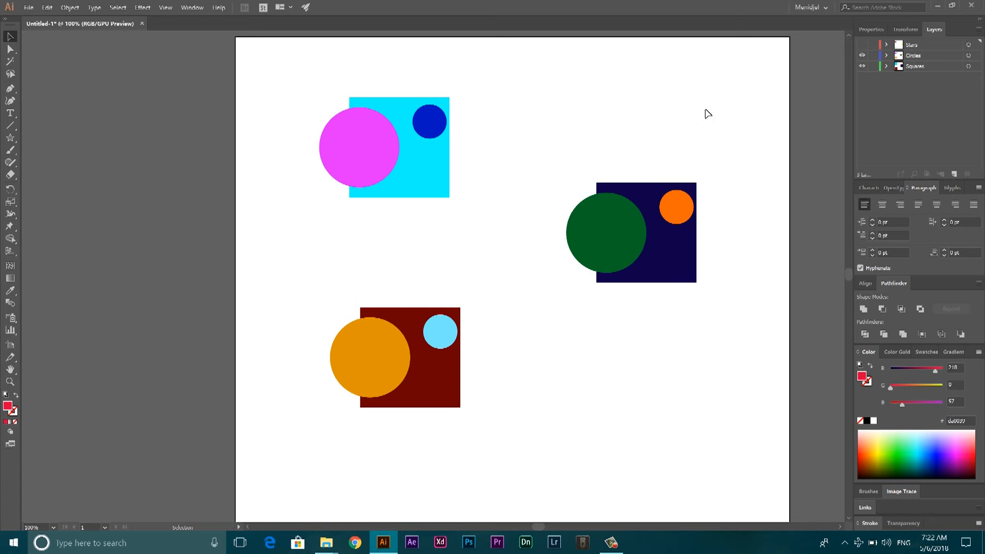
left_click(862, 44)
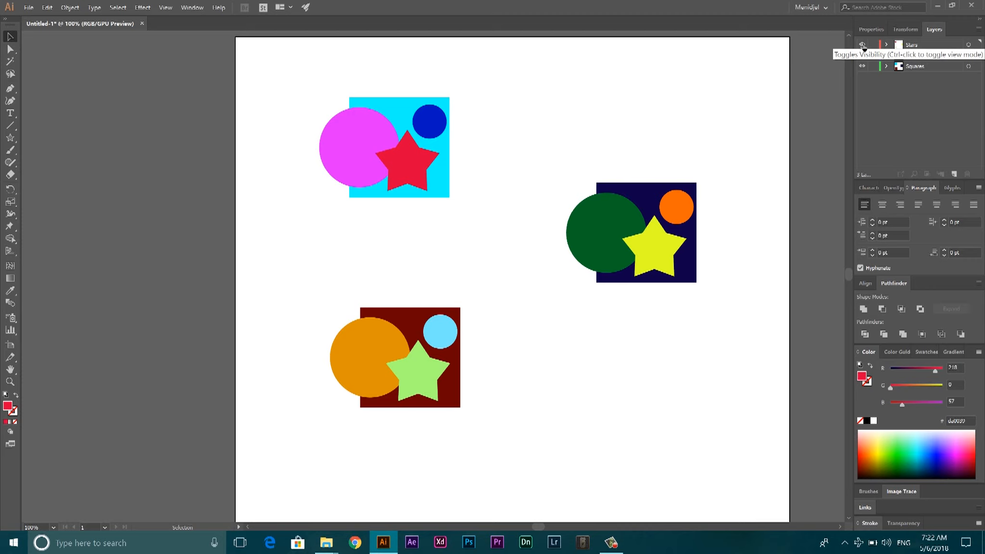
left_click(862, 45)
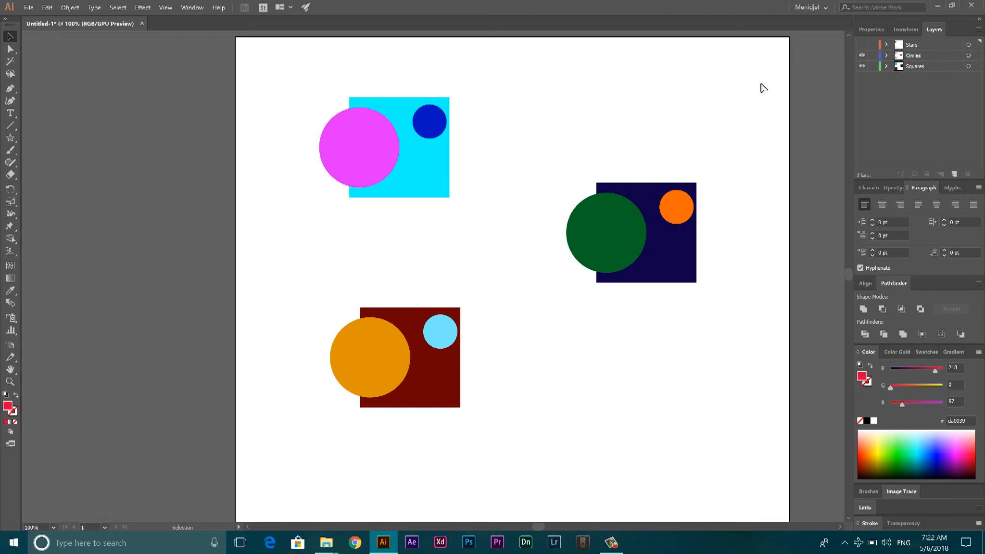
left_click(863, 45)
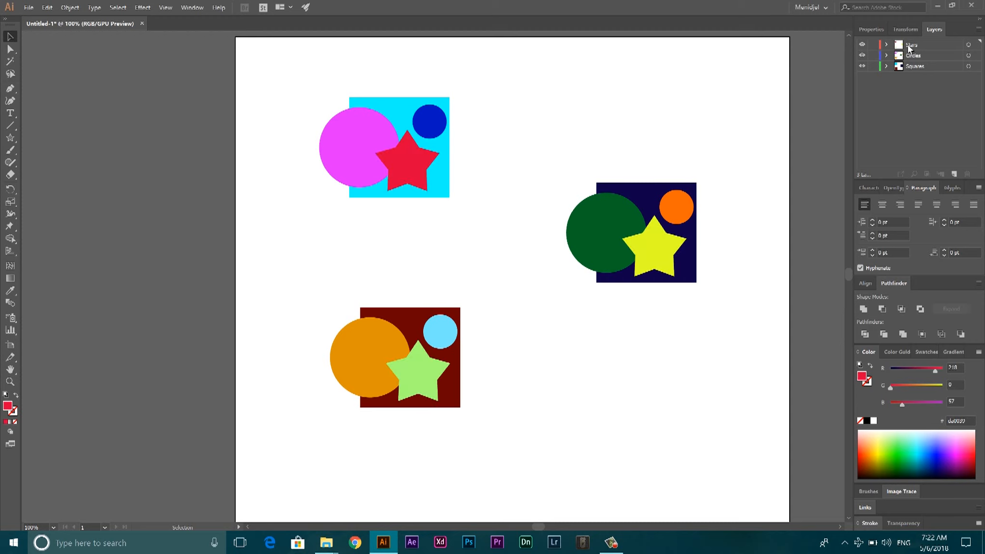
Lock the Stars layer and try to move the red star, undoing any resulting change
left_click(874, 47)
left_click_drag(405, 153, 611, 164)
key("ctrl+z")
Test moving the cyan square from beneath the locked red star, undo each move, and deselect
left_click(399, 125)
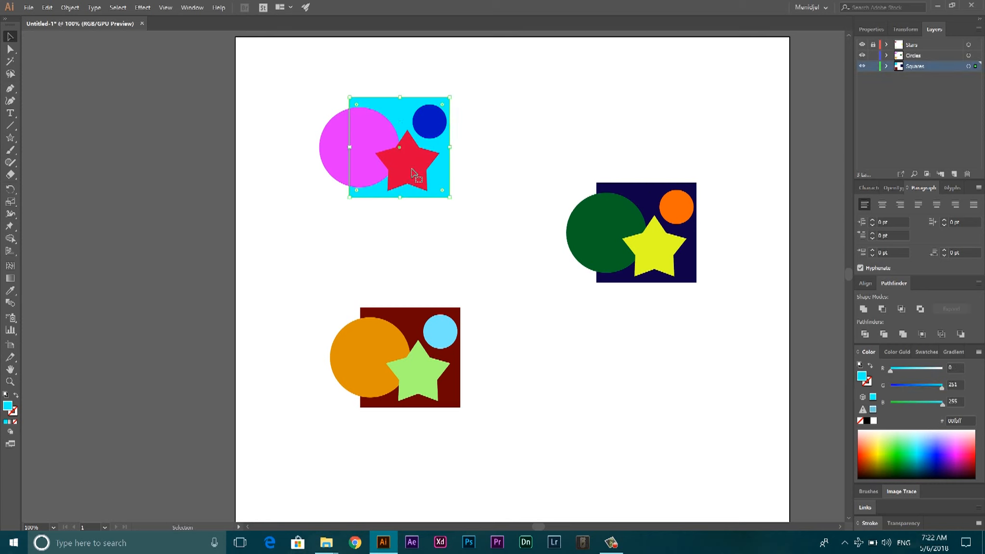
left_click_drag(404, 169, 475, 167)
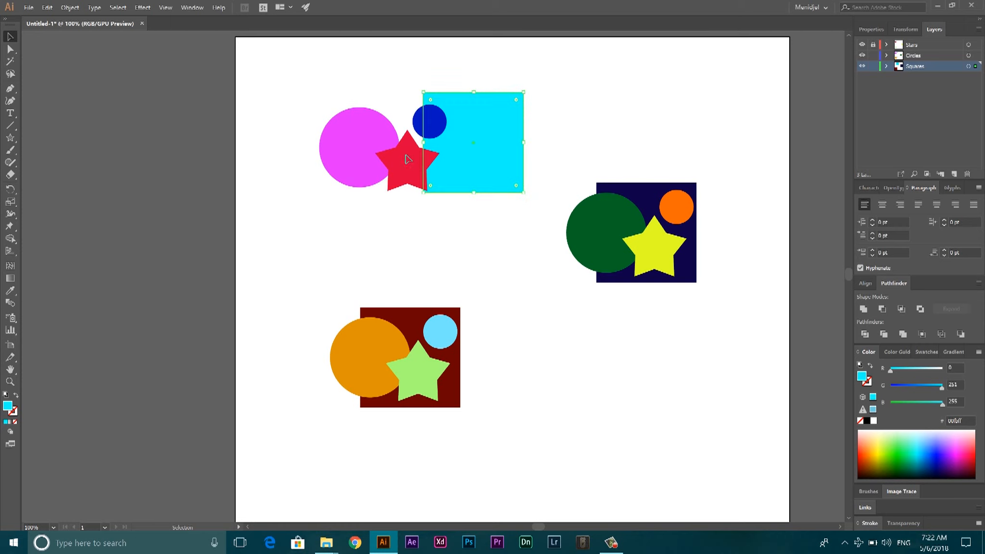
key("a")
key("v")
key("ctrl+z")
left_click_drag(403, 106, 543, 109)
key("ctrl+z")
left_click_drag(434, 173, 526, 158)
key("ctrl+z")
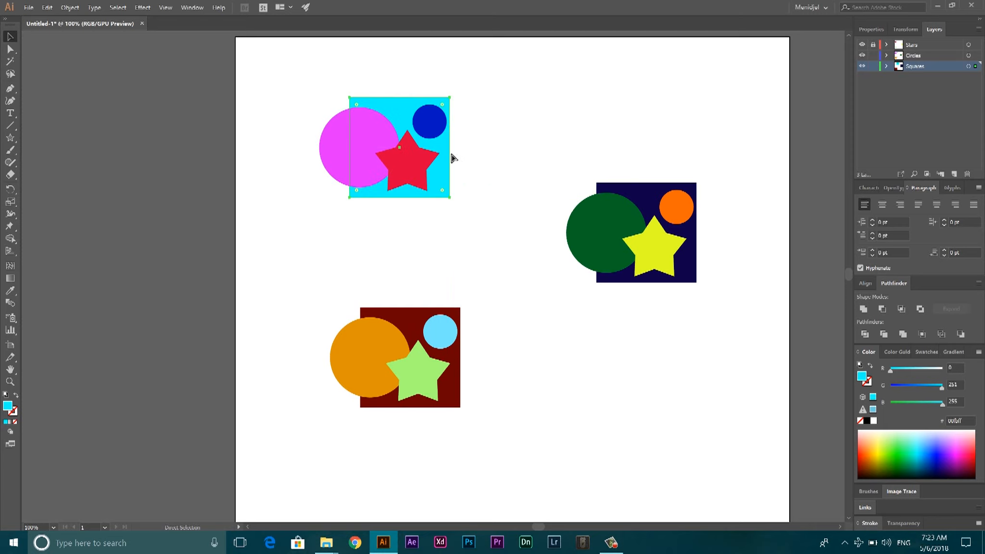
left_click(464, 97)
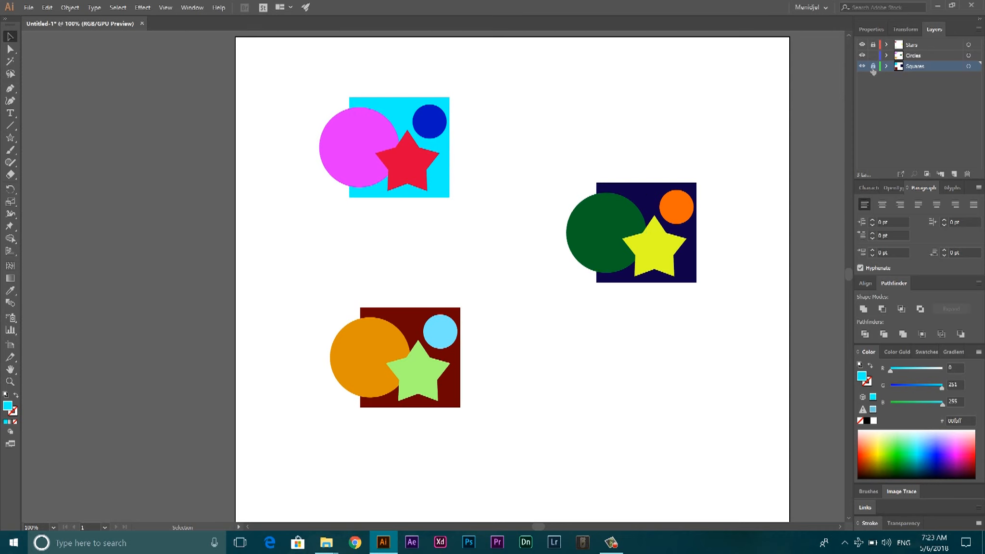
Lock the Squares layer too and test moving and area-selecting circles, undoing the orange circle's move
left_click_drag(676, 208, 566, 245)
key("ctrl+z")
left_click(643, 137)
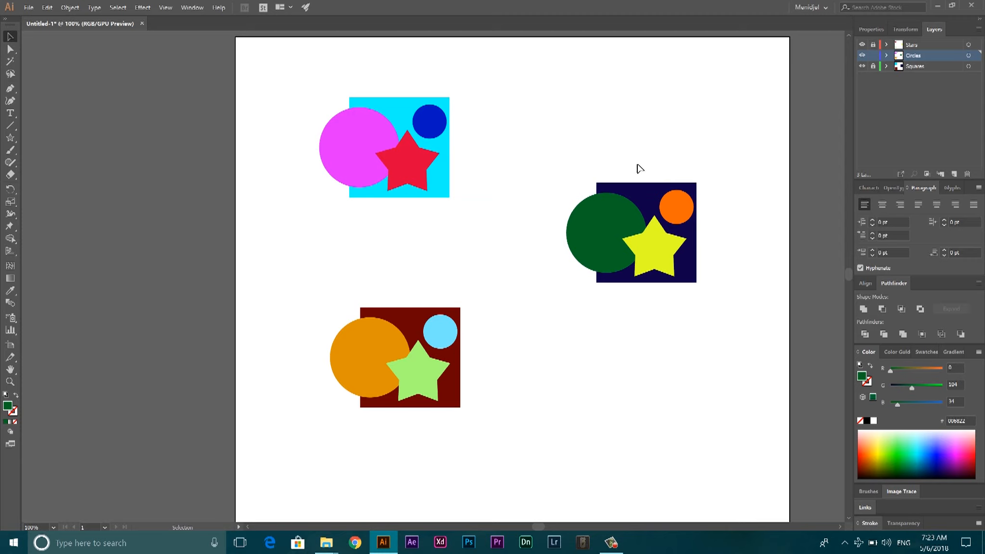
left_click_drag(639, 163, 628, 146)
left_click_drag(635, 148, 593, 202)
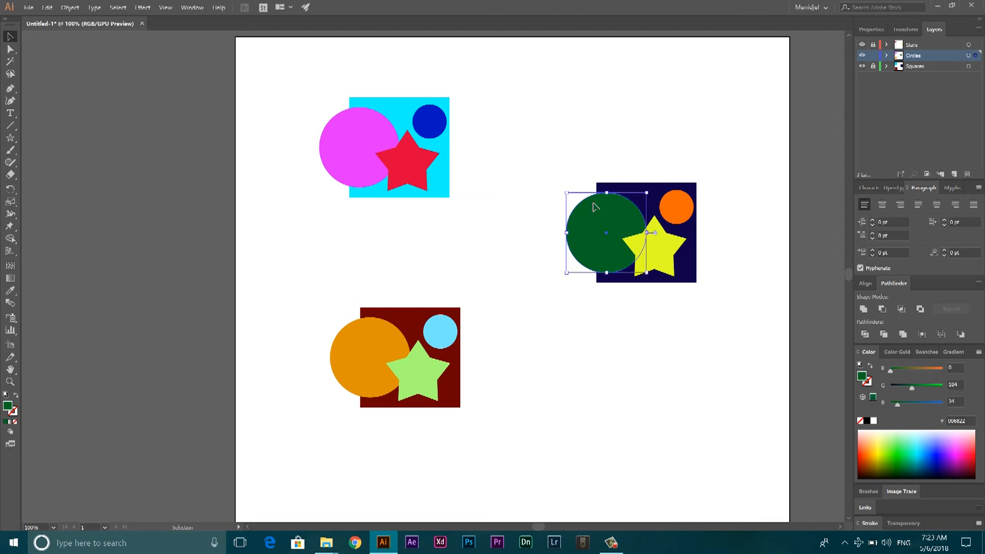
left_click(643, 147)
left_click_drag(633, 165, 603, 210)
left_click(677, 225)
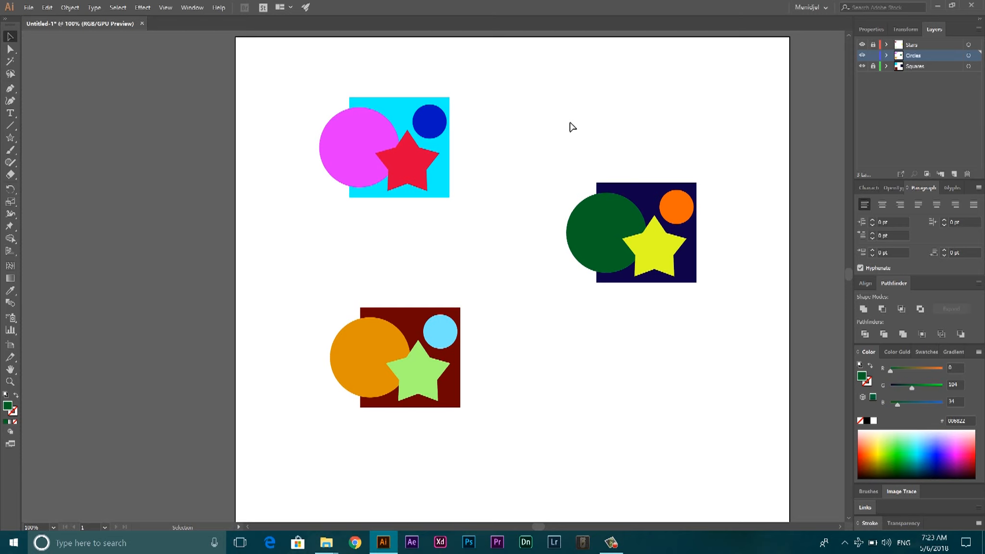
Unlock the Stars and Squares layers
left_click(916, 66)
left_click(912, 47, "ctrl")
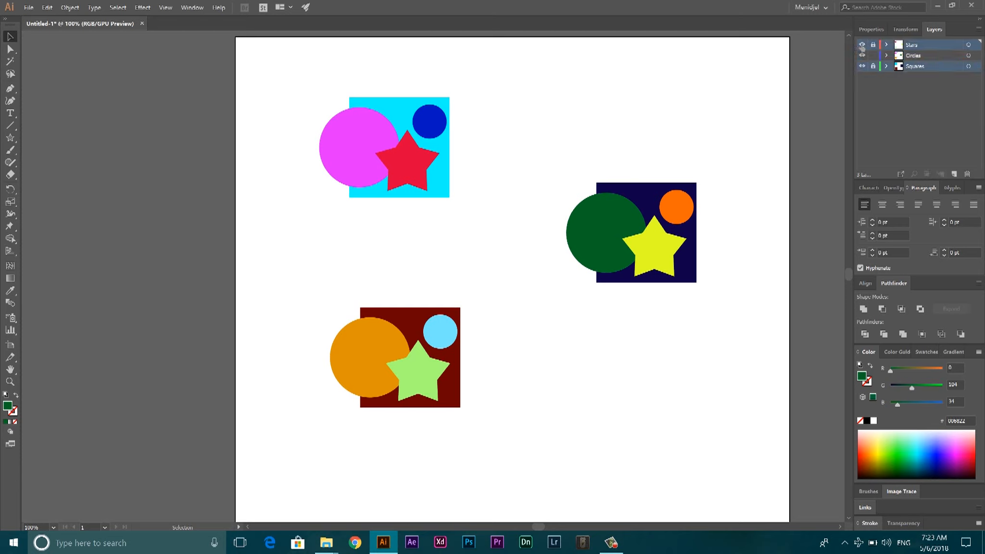
left_click(873, 45)
left_click(873, 68)
left_click(884, 98)
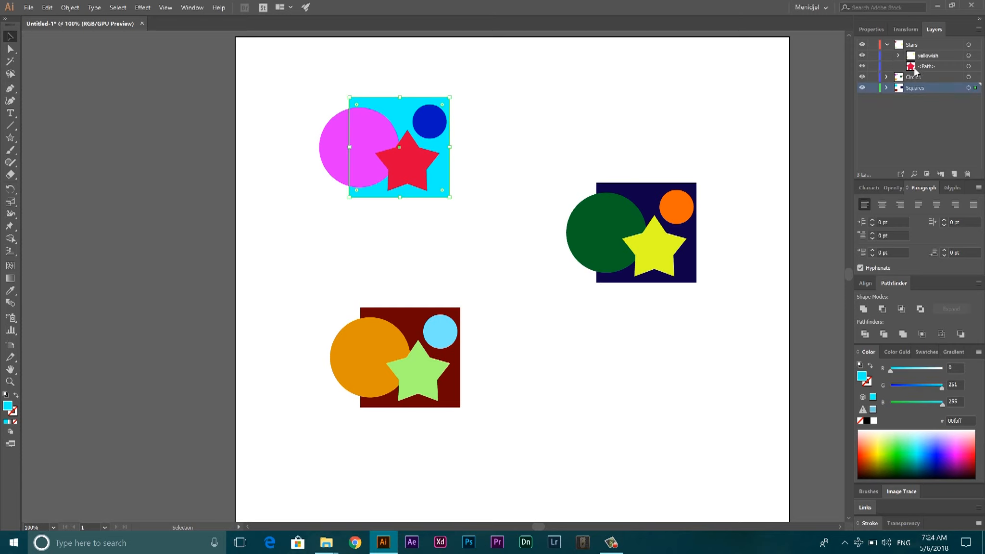
Lock only the red star within the Stars layer and test moving the cyan square, undoing the move
left_click(872, 67)
left_click_drag(459, 157, 566, 147)
key("ctrl+z")
left_click(569, 131)
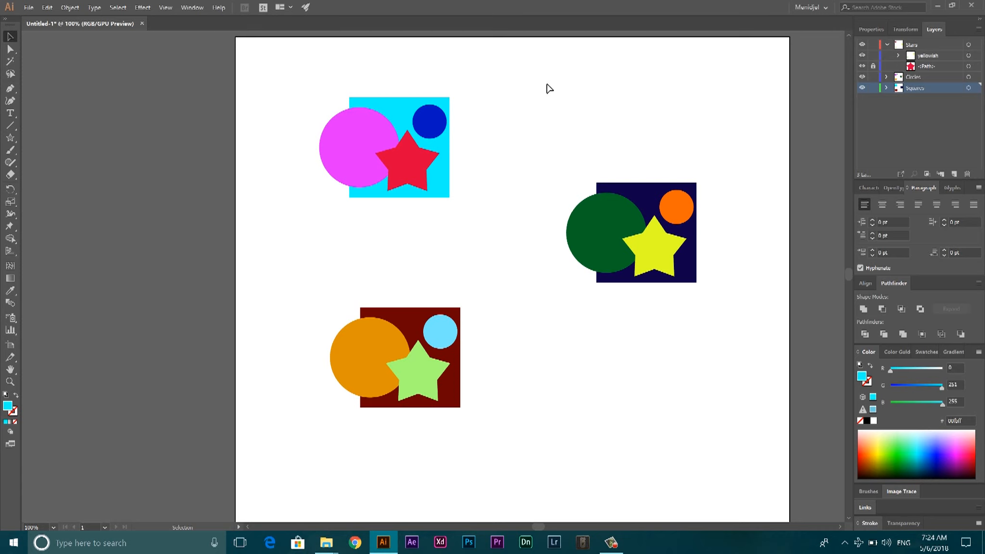
Unlock all locked objects at once and deselect the red star
key("ctrl+alt+2")
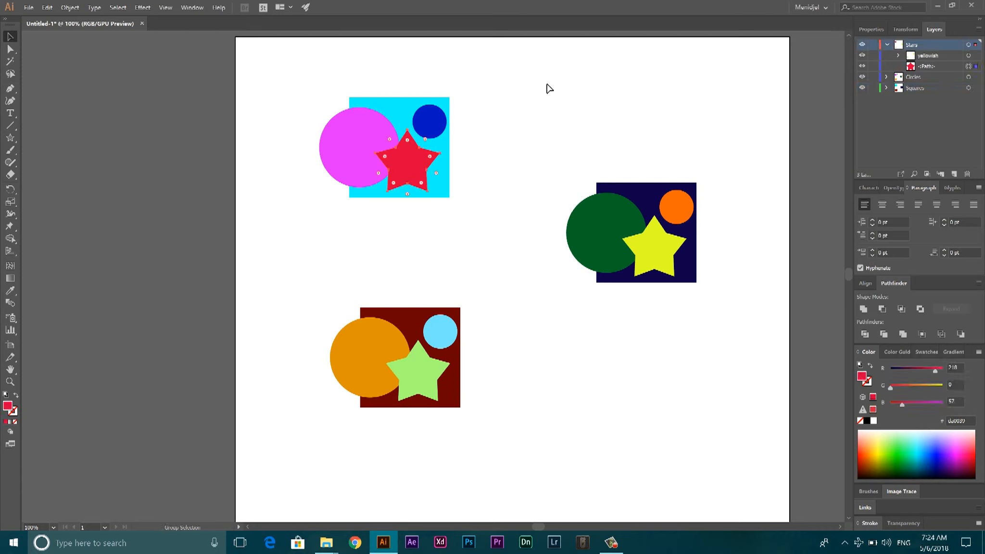
left_click(517, 66)
Lock the red star plus the magenta, light blue and small bright orange circles individually, unlock them all at once, and deselect
left_click(886, 77)
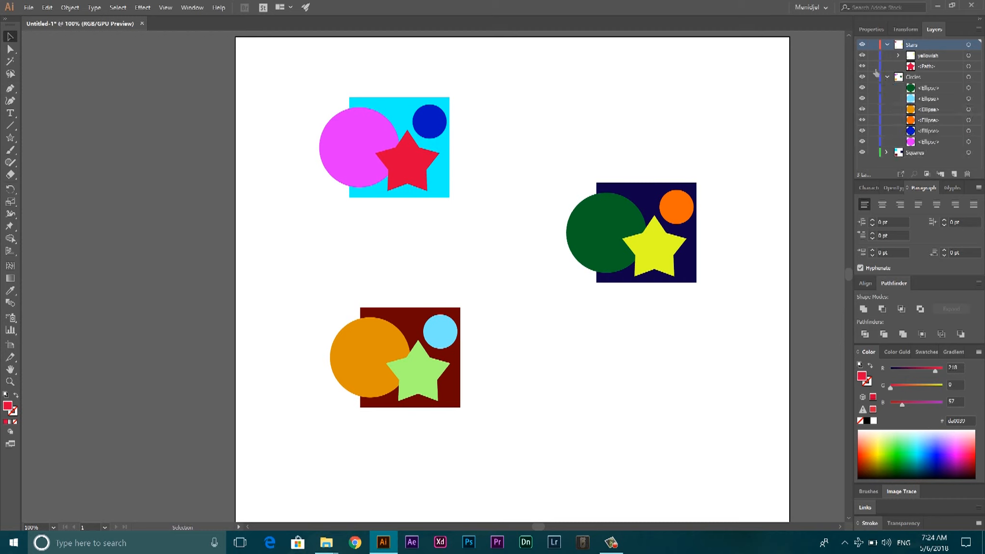
left_click(873, 66)
left_click(873, 143)
key("ctrl+alt+2")
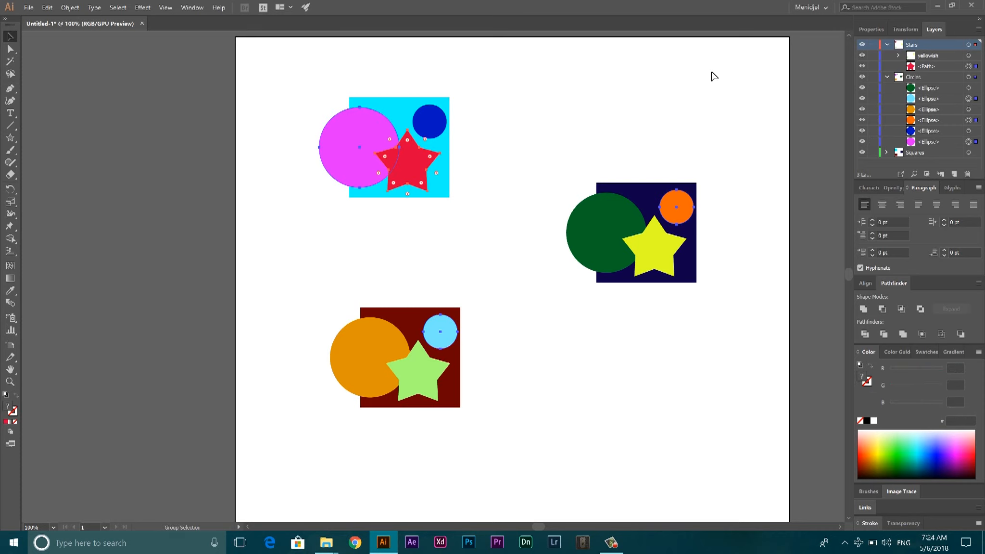
left_click(706, 69)
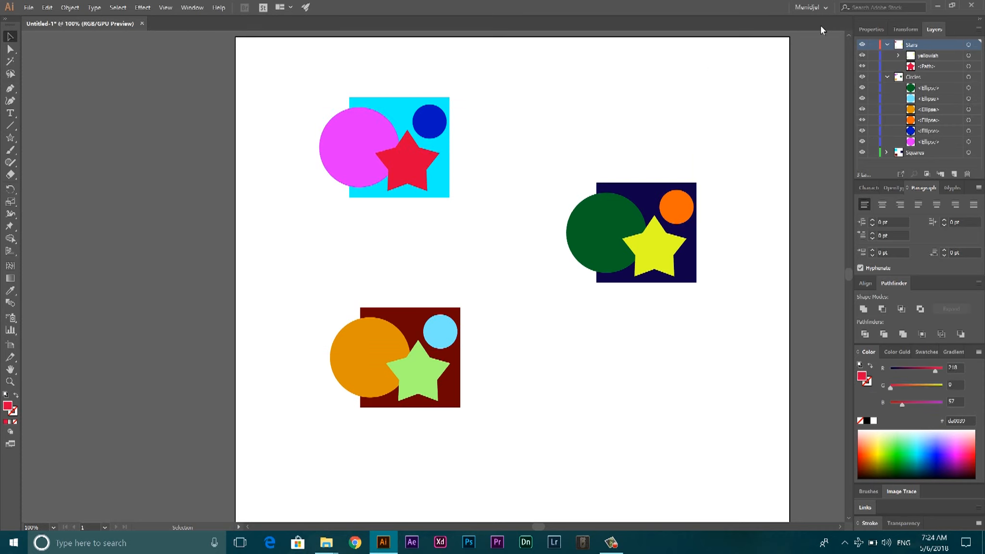
Collapse the Circles and Stars layers so only the top-level layers are listed
left_click(887, 78)
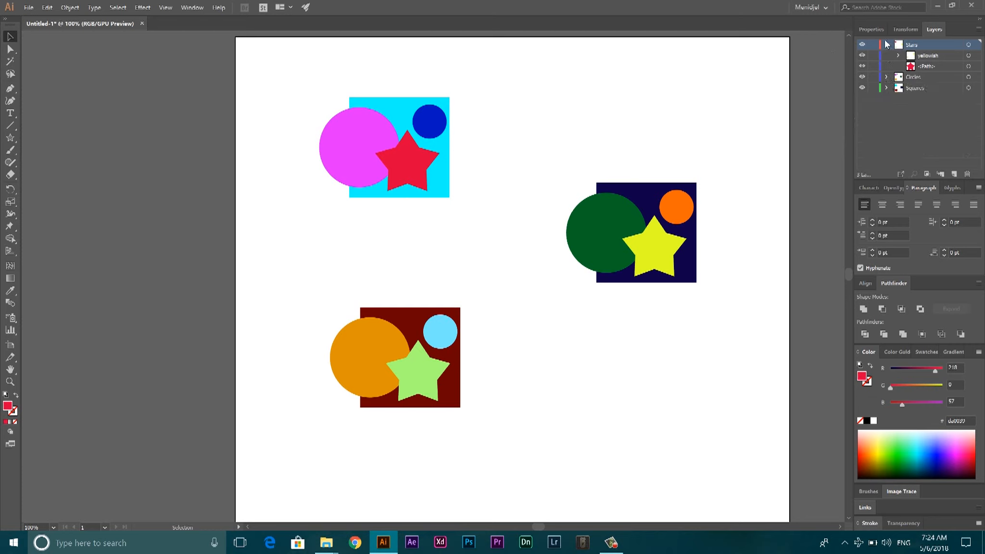
left_click(887, 45)
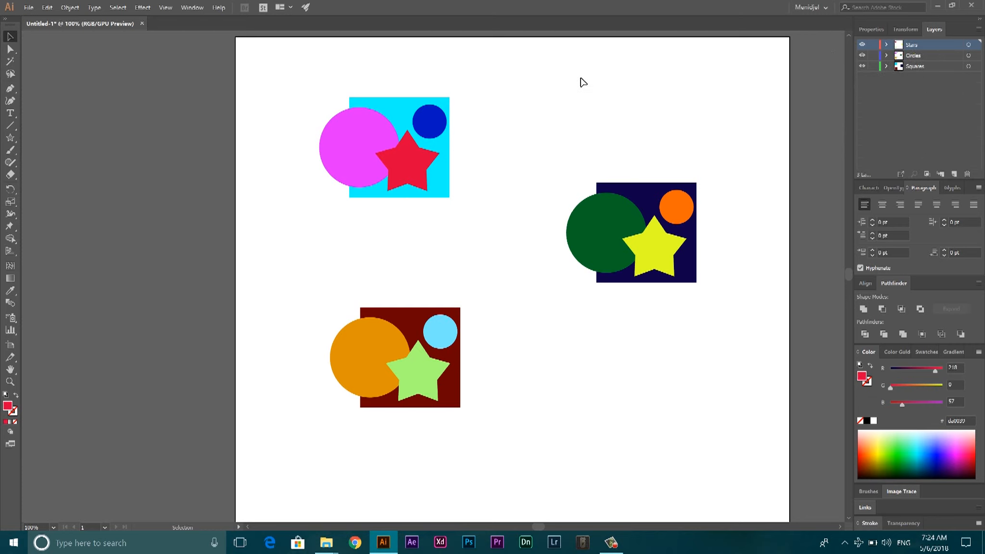